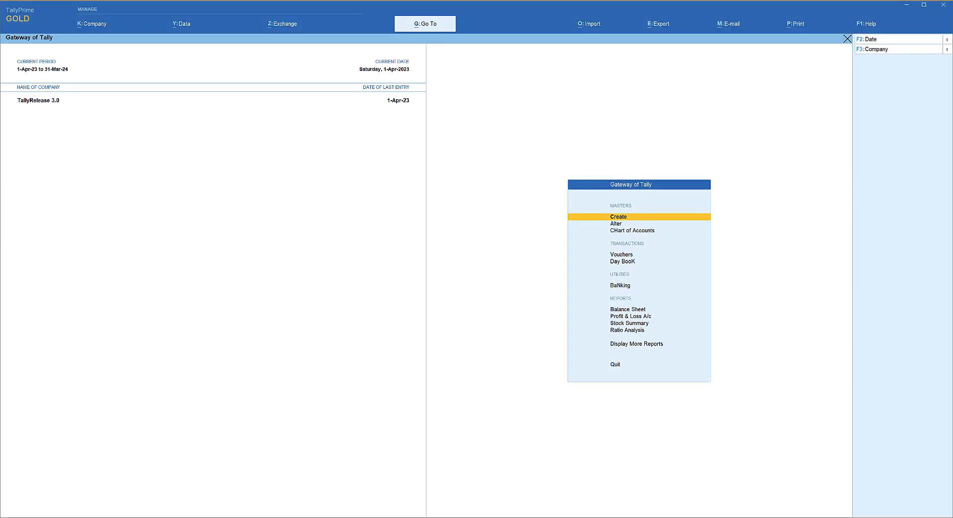
Step: Turn on Set/Alter Company GST Rate and Other Details in the company features
key("F11")
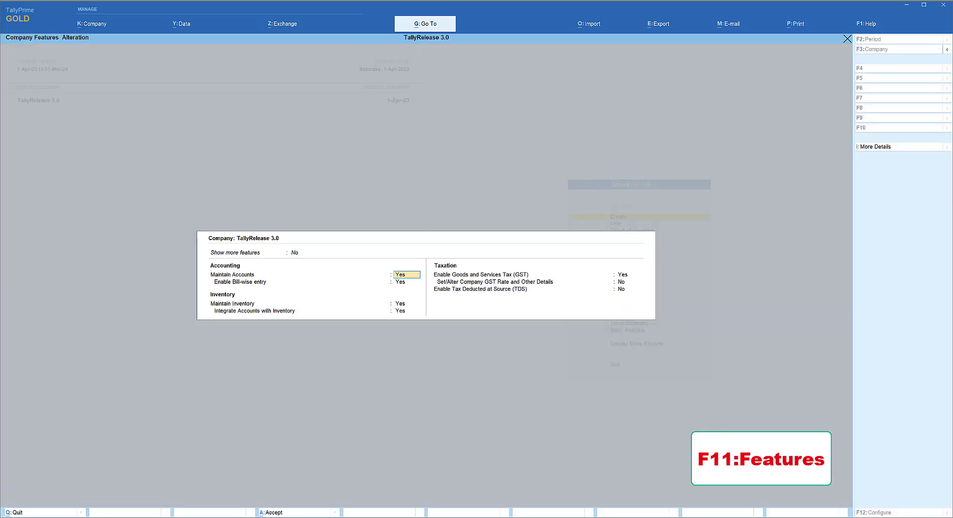
left_click(870, 256)
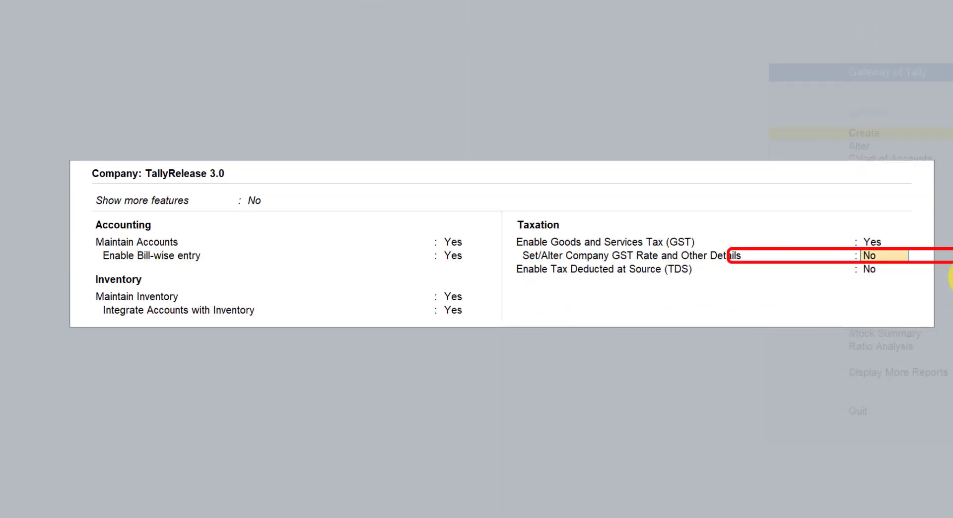
type("y")
key("Return")
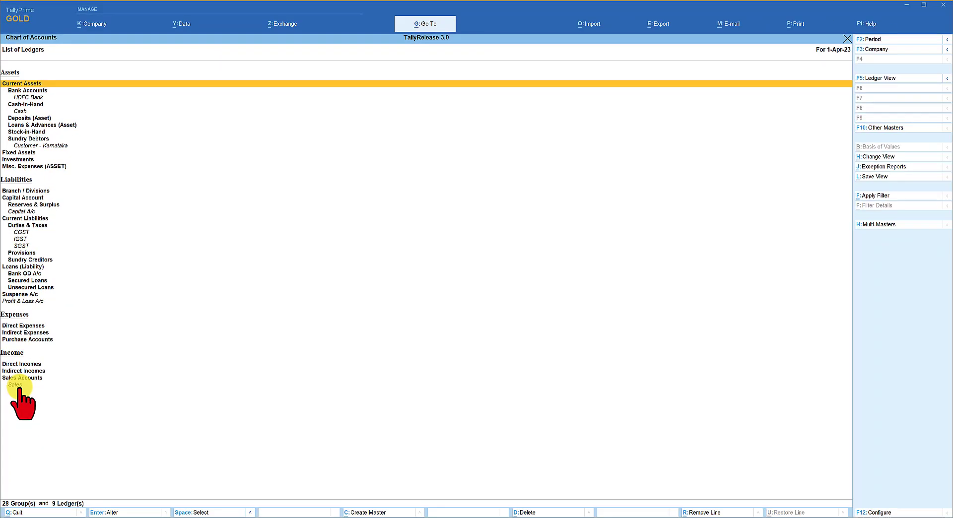
Step: Inspect the HSN/SAC and GST rate details of the Sales ledger and the Acer Laptop stock item
left_click(20, 386)
key("Return")
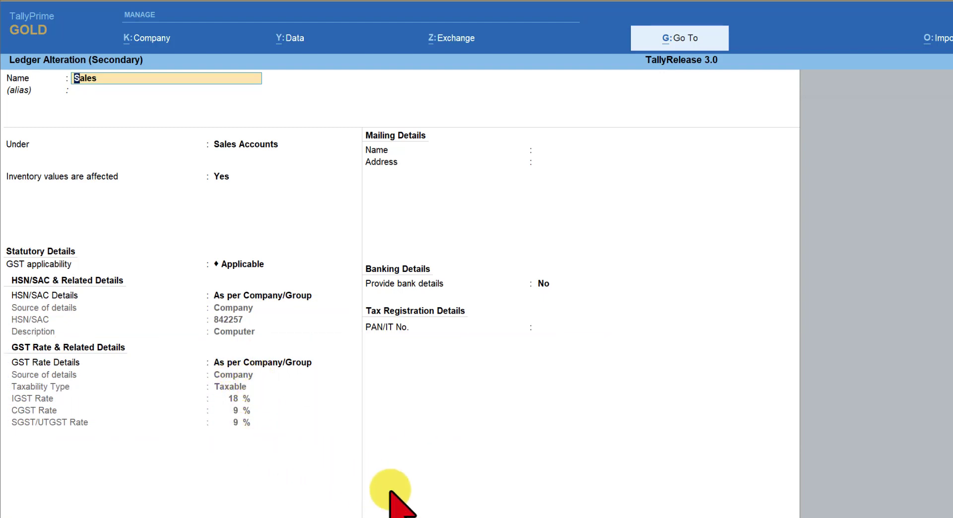
key("Escape")
key("Escape")
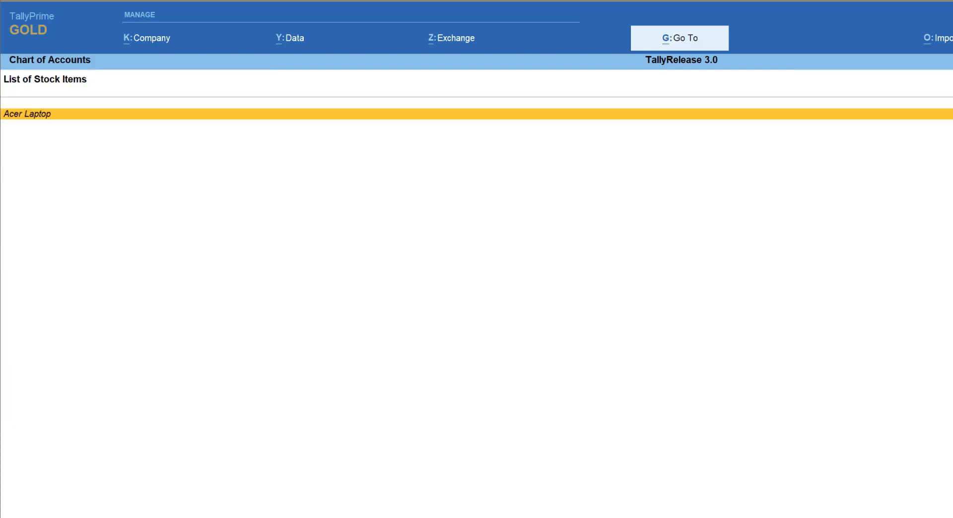
key("Return")
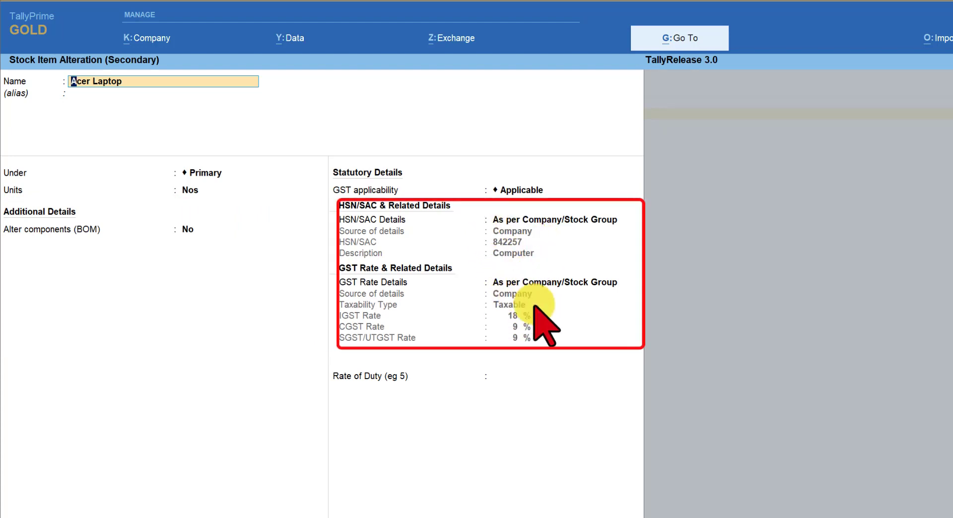
key("Escape")
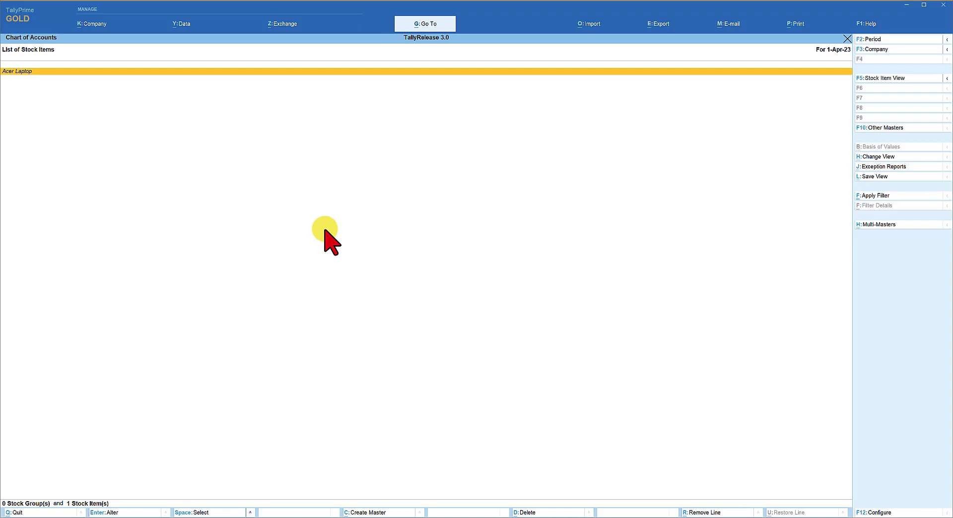
Step: Start a new stock item named Item @ 12% under Primary, with unit Nos, no components and GST applicable
key("alt+c")
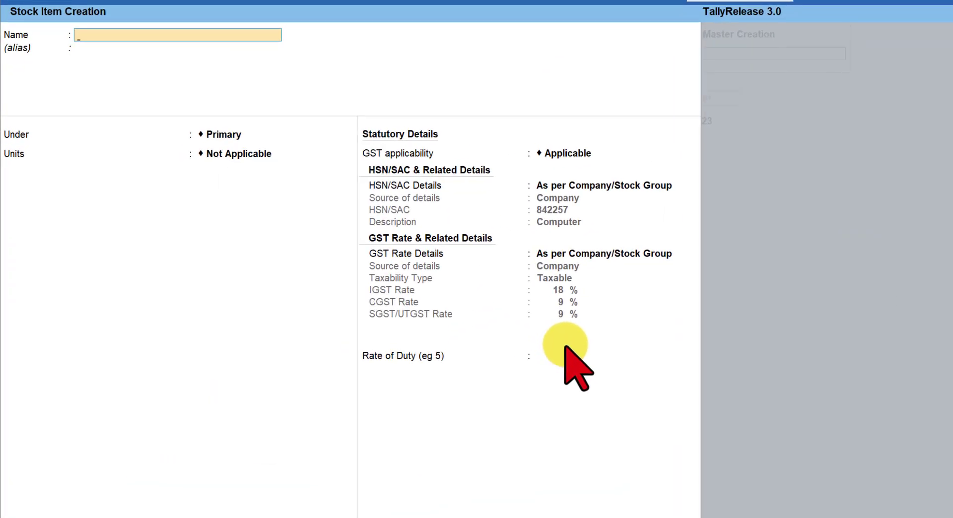
type("Item @ 12%")
key("Return")
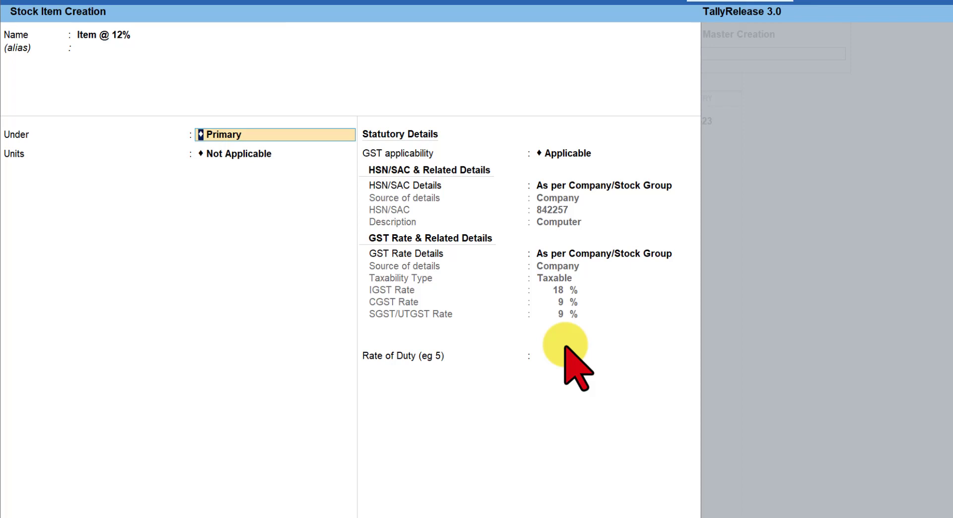
key("Return")
key("Down")
key("Return")
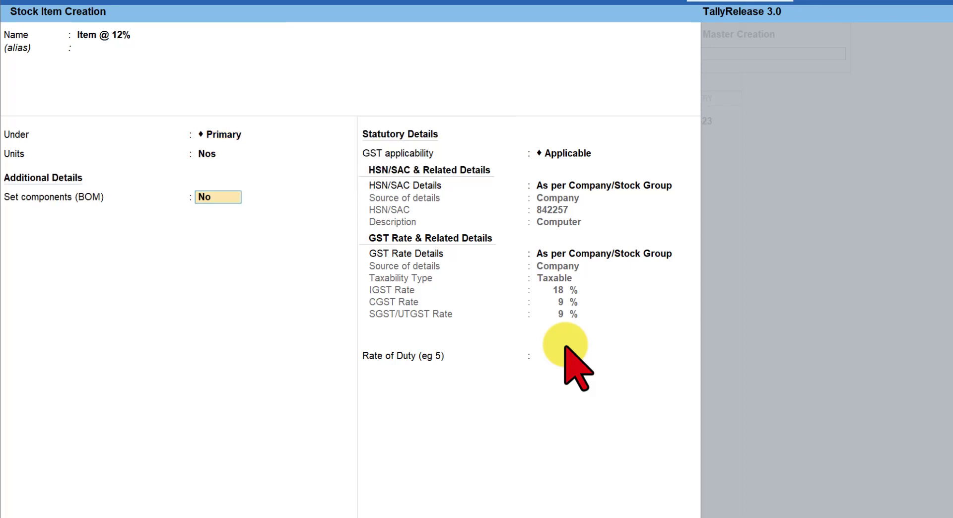
key("Return")
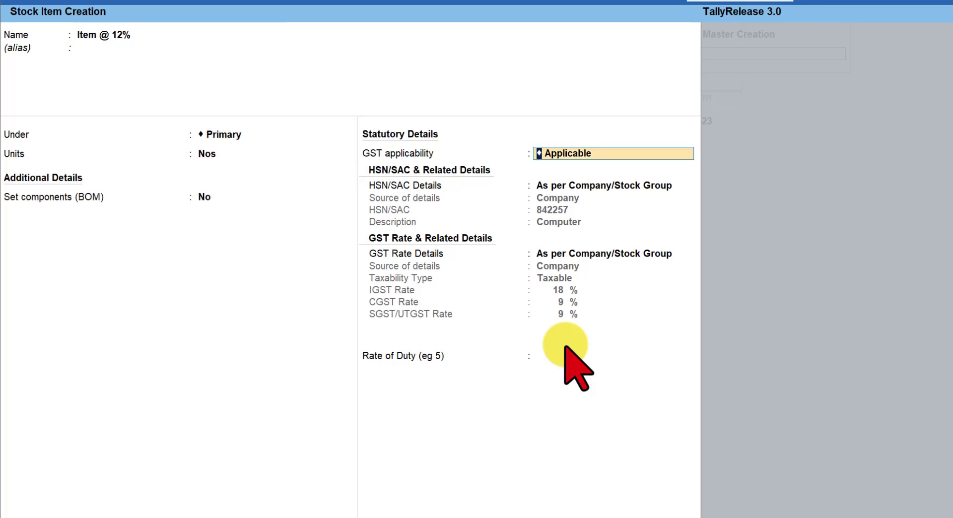
key("Return")
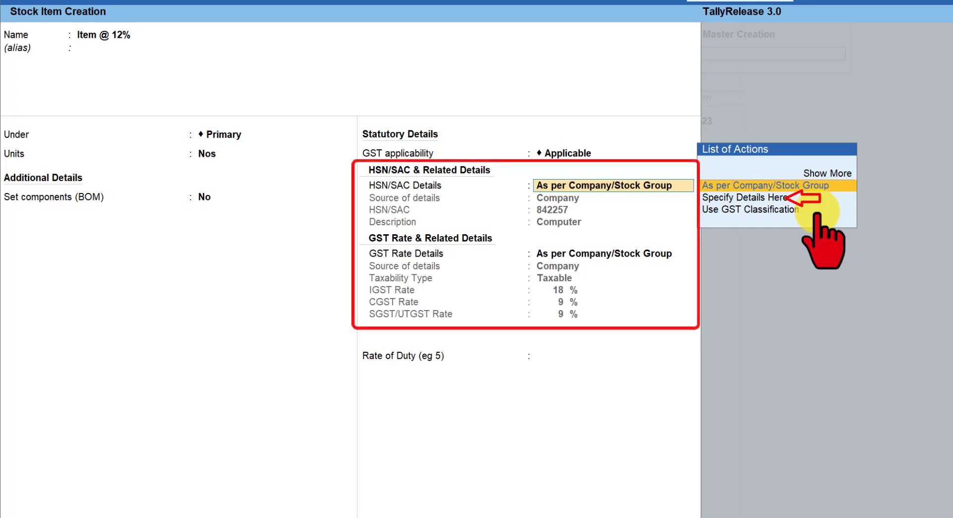
Step: Specify the item's own HSN/SAC details with code 123458 and the description "Description"
key("Down")
key("Return")
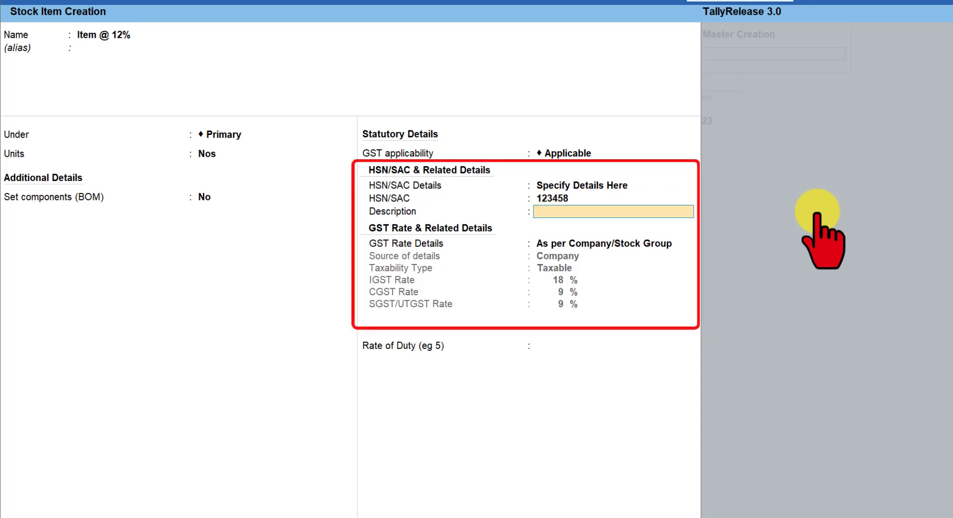
type("Description")
key("Return")
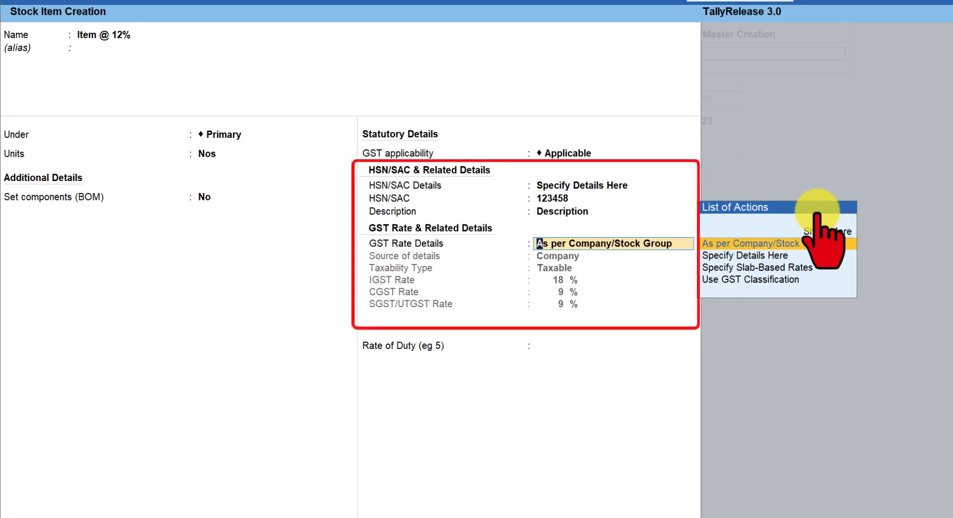
Step: Specify the item's own GST rate as Taxable with 12% IGST, save it and return to the Gateway of Tally
key("Down")
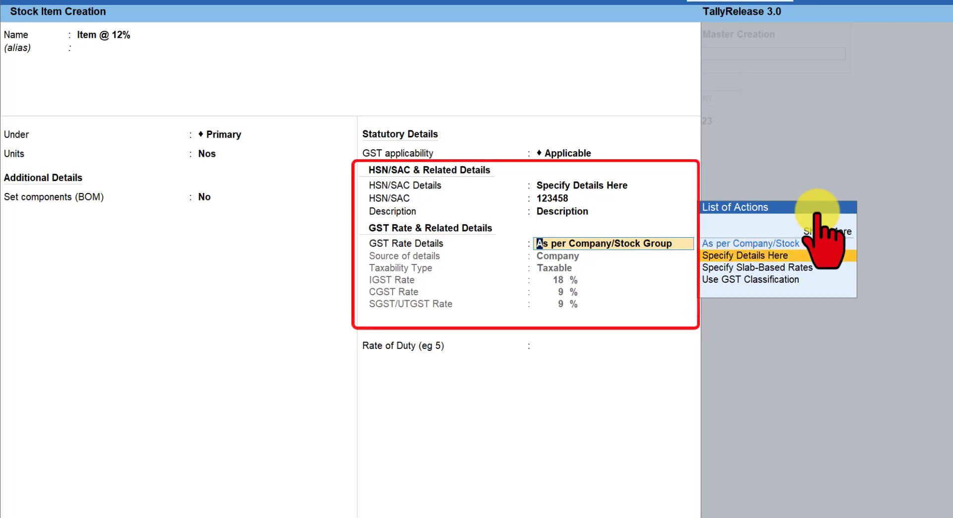
key("Down")
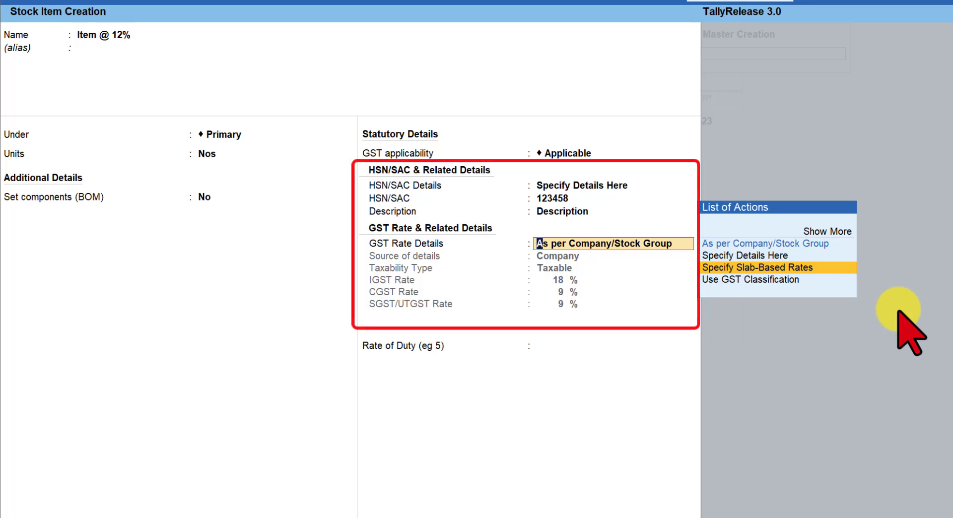
key("Up")
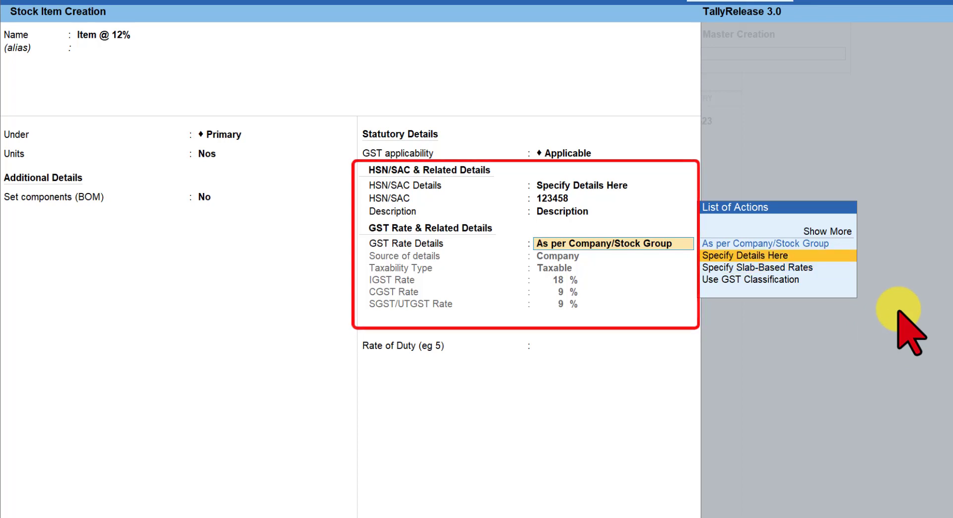
key("Return")
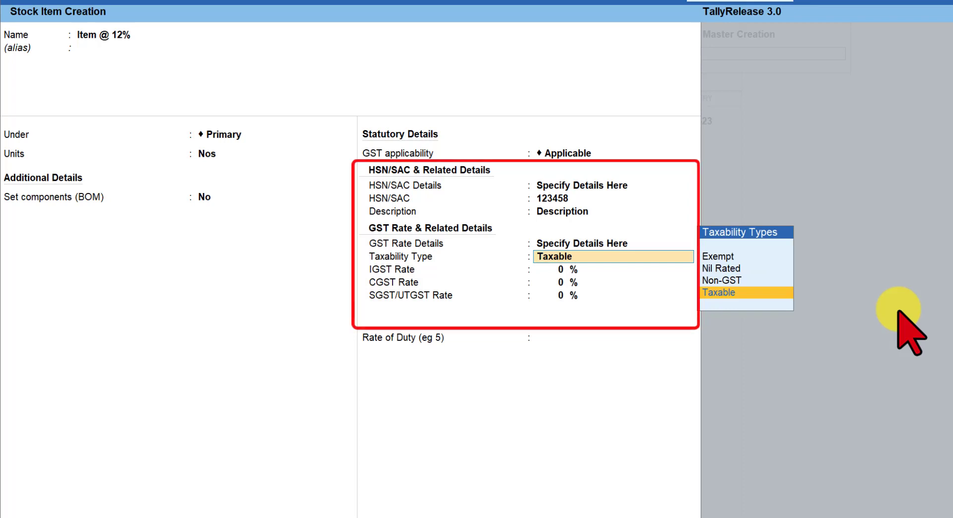
key("Return")
type("1")
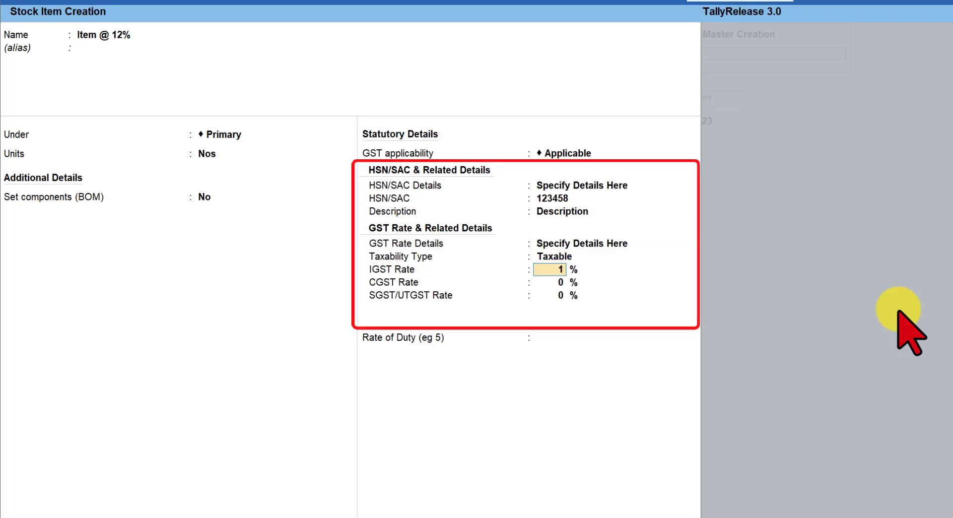
type("2")
key("Return")
key("Return")
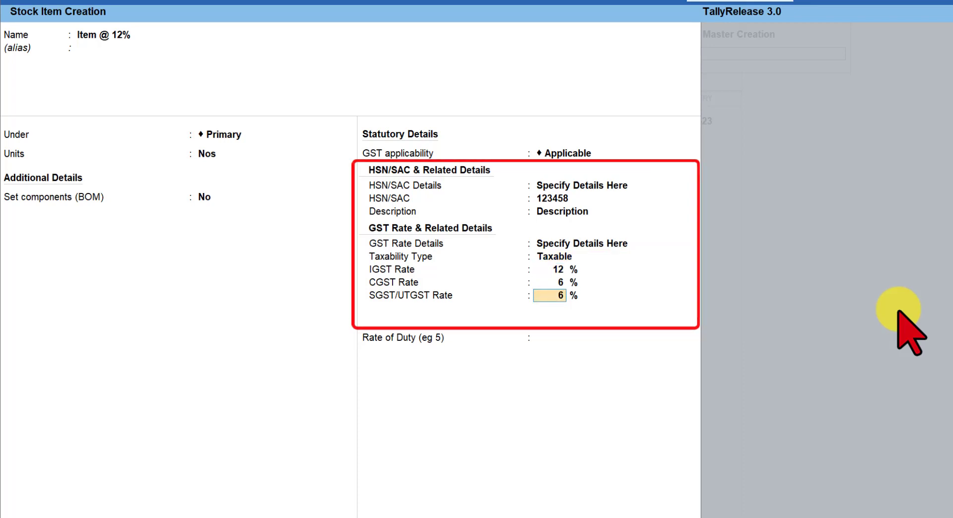
key("Return")
key("Escape")
key("Escape")
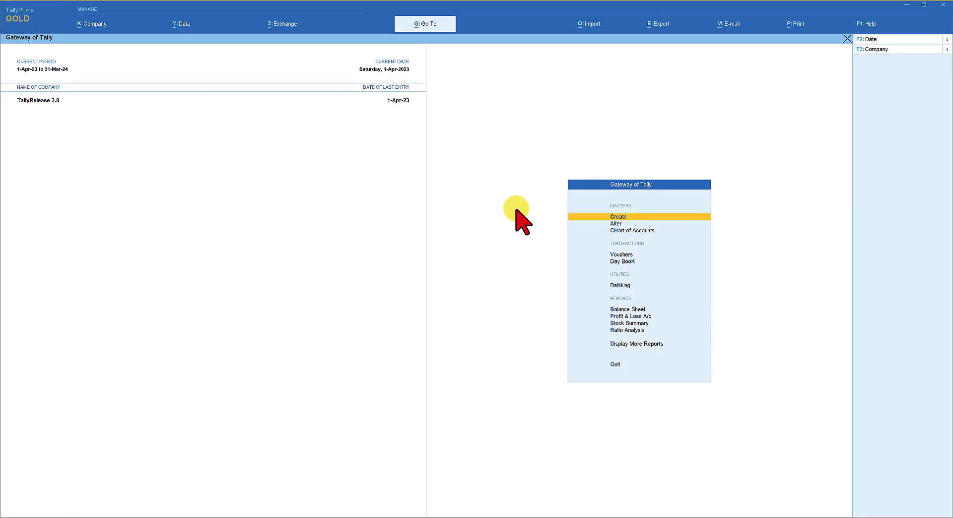
Step: Open a new sales voucher and switch its tax registration to Karnataka Registration
key("v")
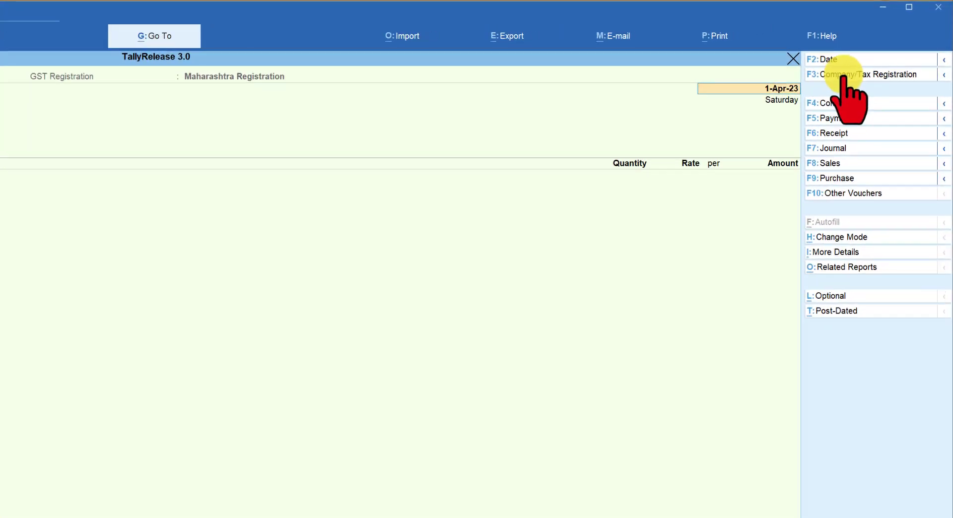
left_click(843, 75)
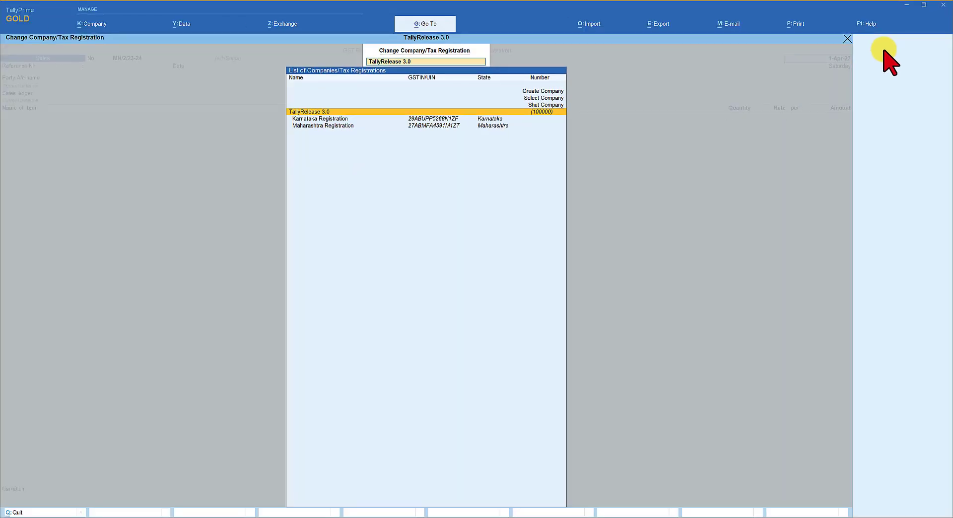
key("Down")
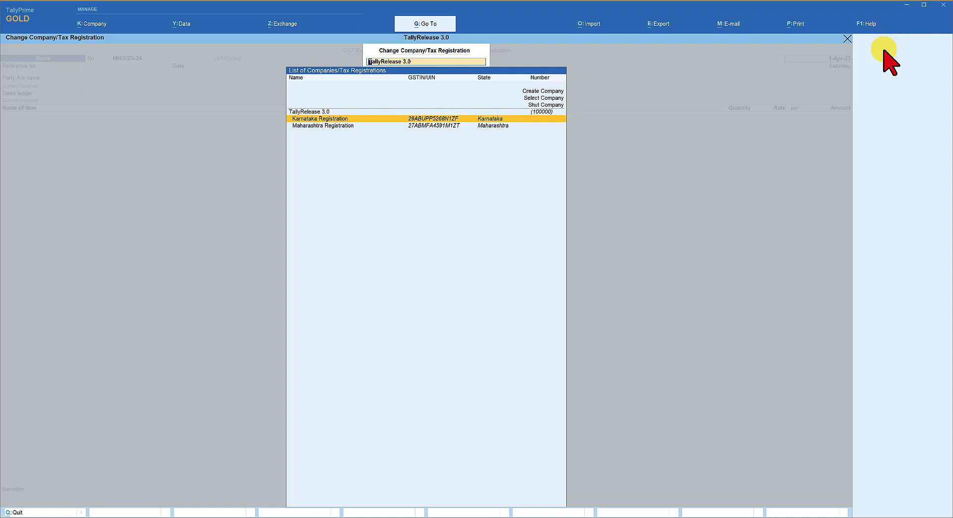
key("Return")
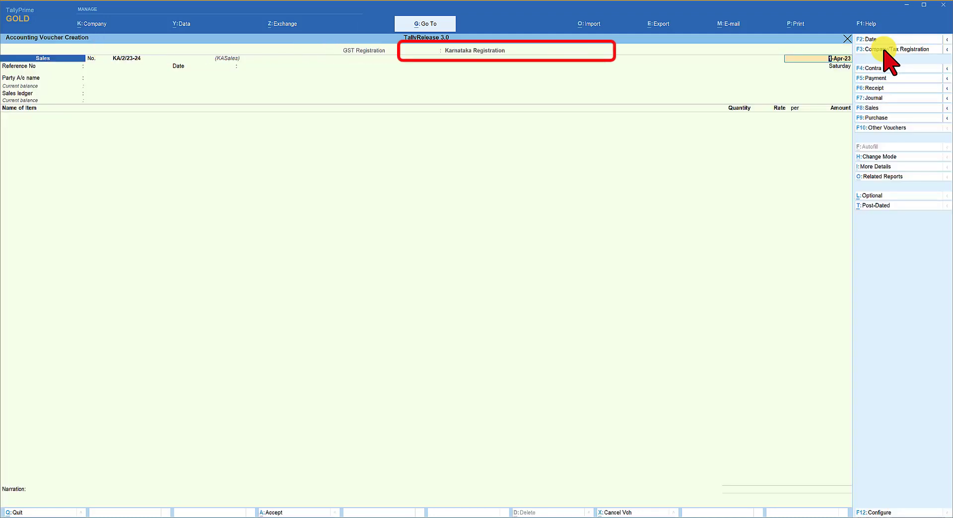
Step: Date the sales voucher 1-May-23 and select Customer - Karnataka as the party and Sales as the sales ledger
key("Return")
key("Down")
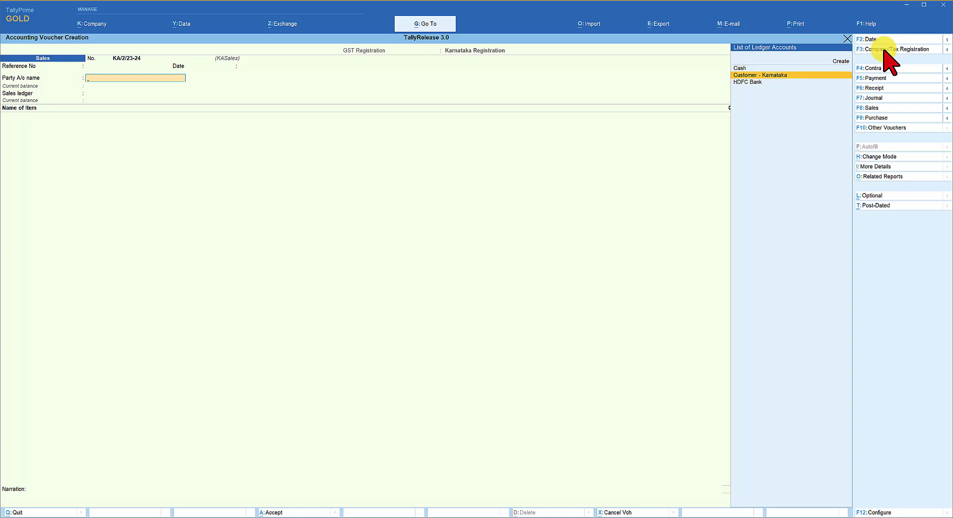
key("Return")
key("Return")
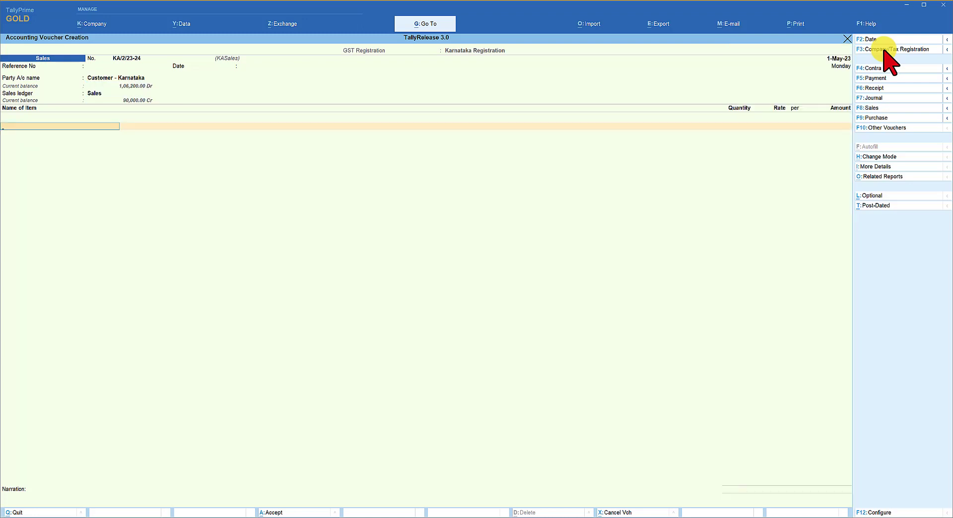
Step: Add Acer Laptop to the voucher with quantity 1 Nos at a rate of 30,000
key("Down")
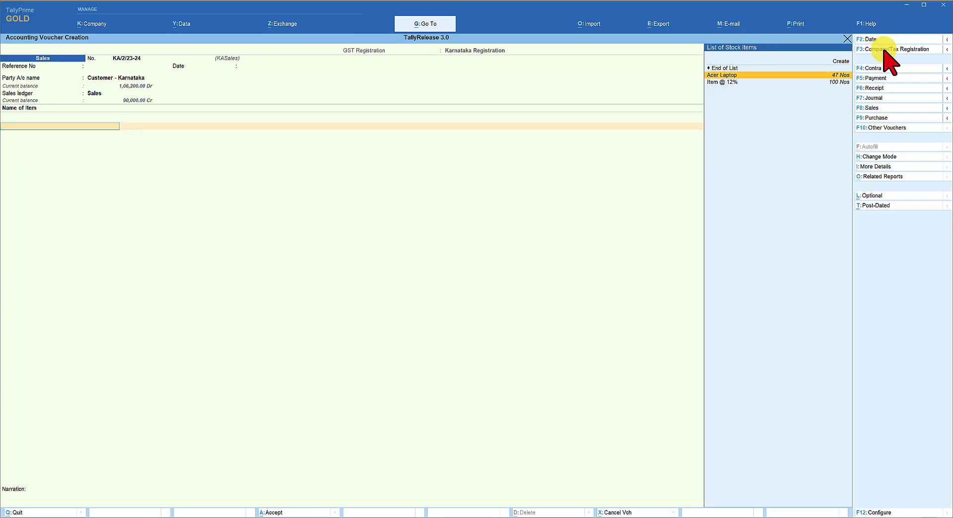
key("Return")
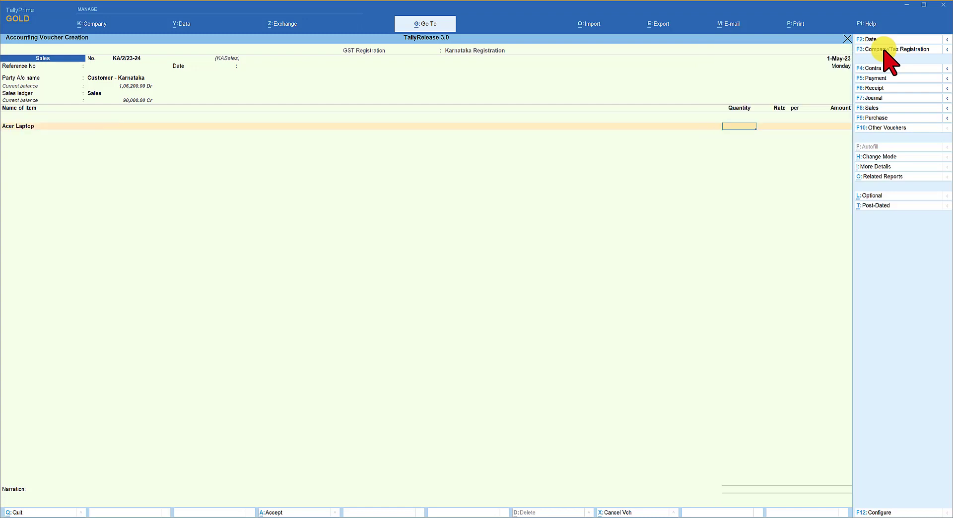
key("Return")
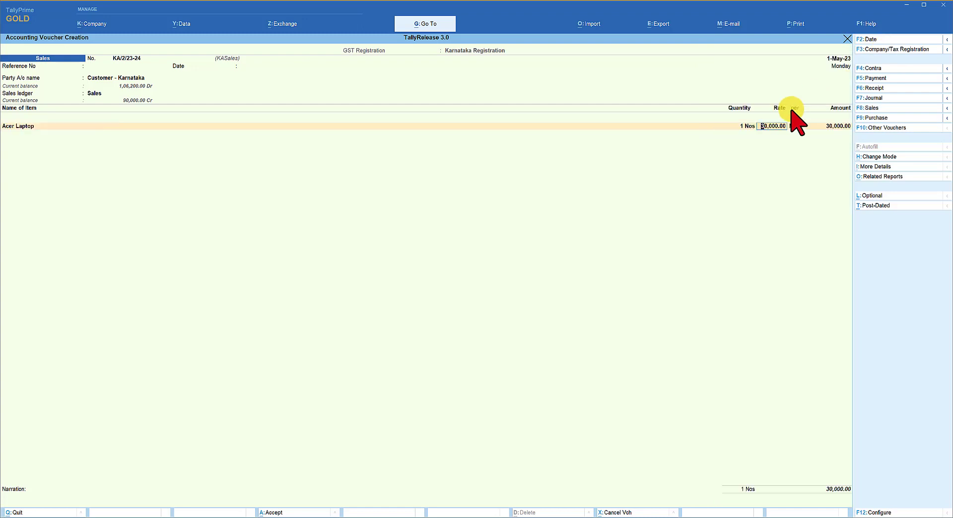
key("Return")
key("Return")
key("Return")
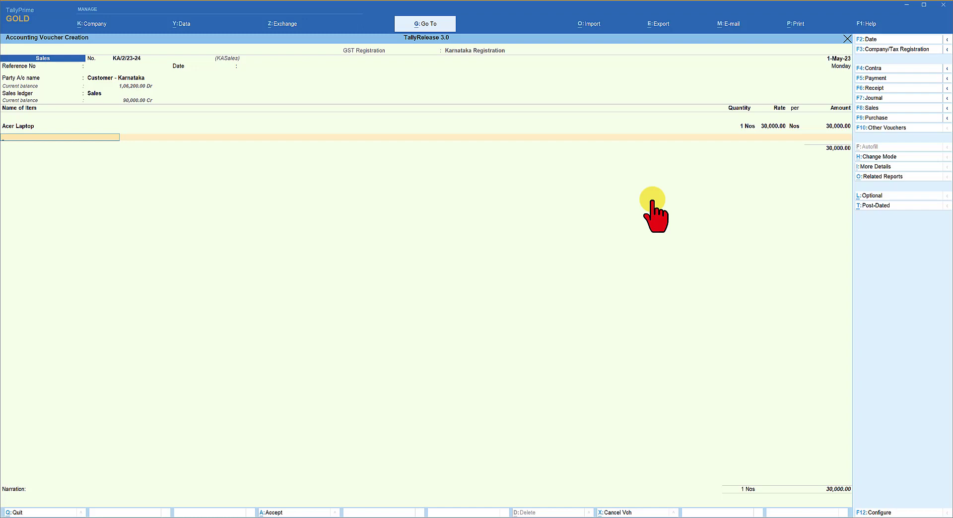
Step: Add Item @ 12% to the voucher with quantity 10 Nos at a rate of 600 and end the item list
key("space")
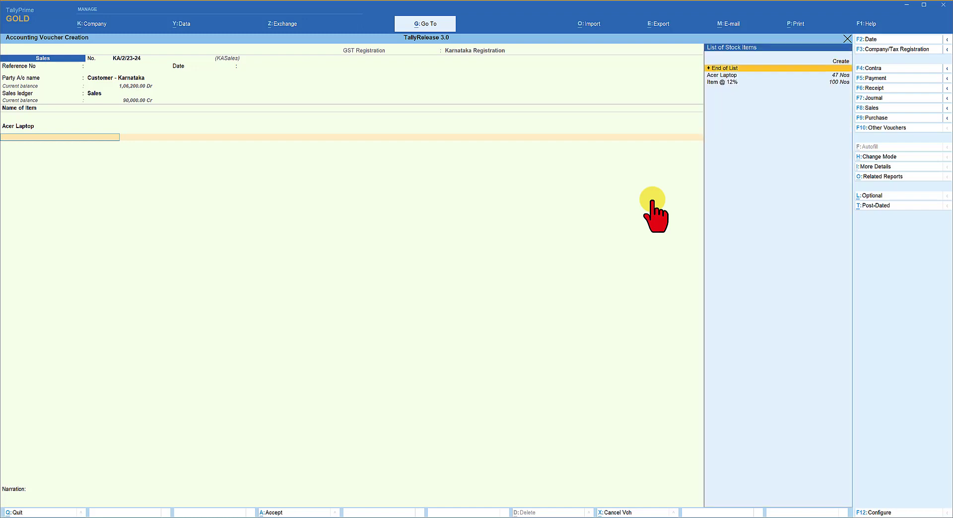
key("Down")
key("Down")
key("Return")
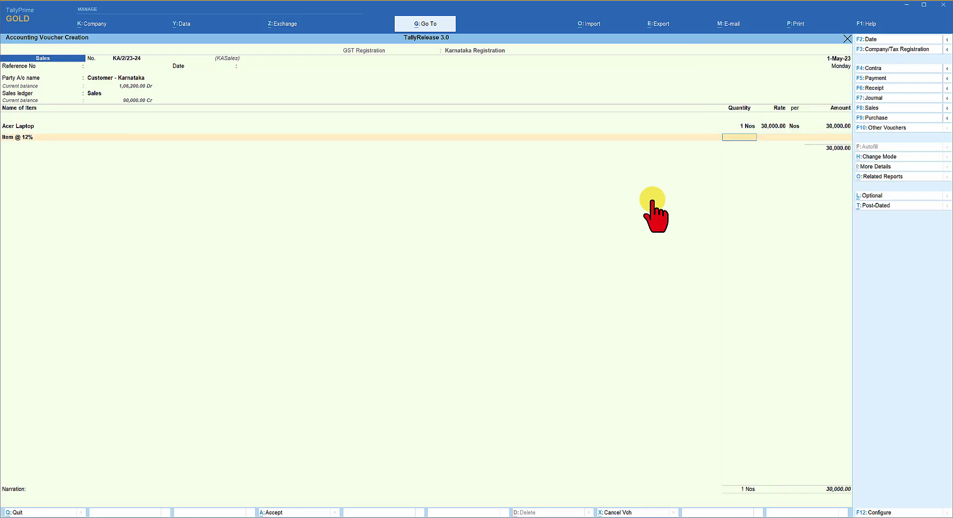
key("Return")
key("Return")
key("Return")
key("Return")
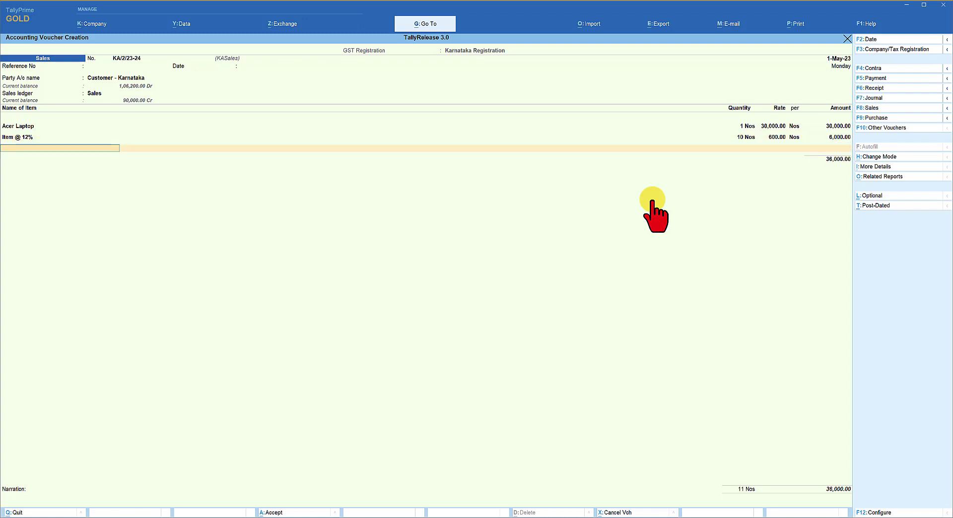
key("Return")
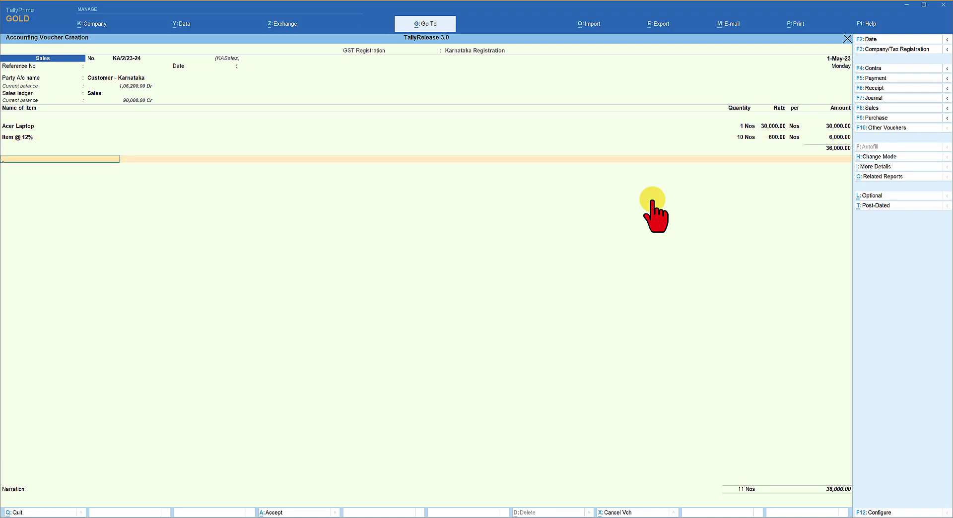
Step: Add the CGST and SGST ledgers to the sales voucher, accepting their calculated amounts and leaving the SGST description blank
type("Cgs")
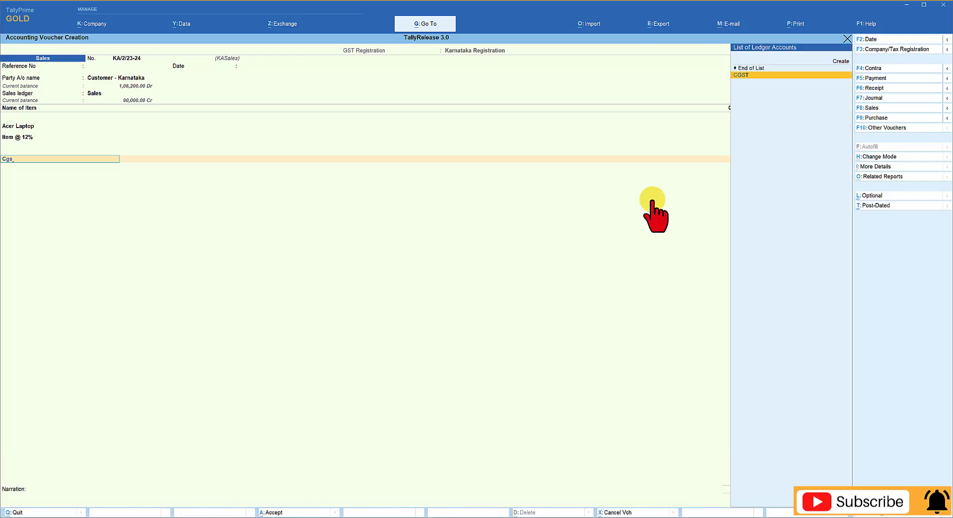
key("Return")
key("Return")
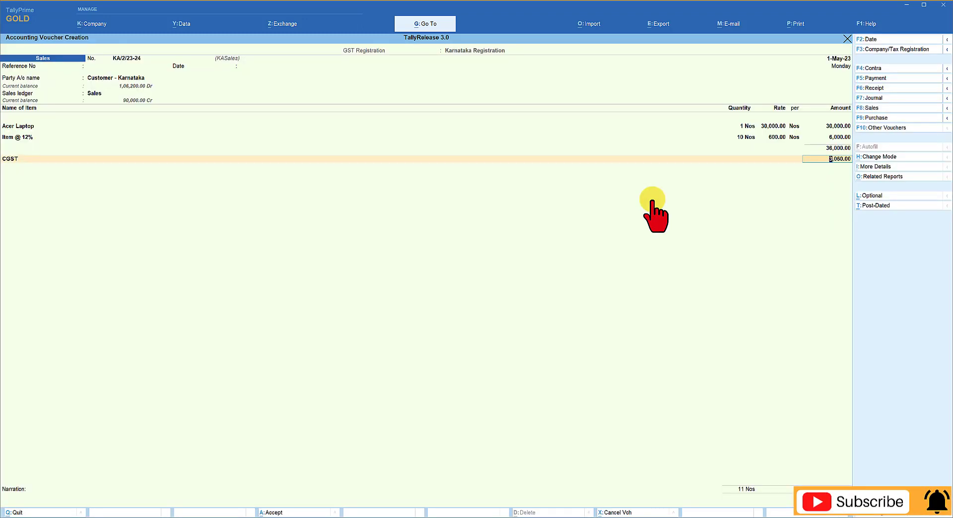
key("Return")
type("S")
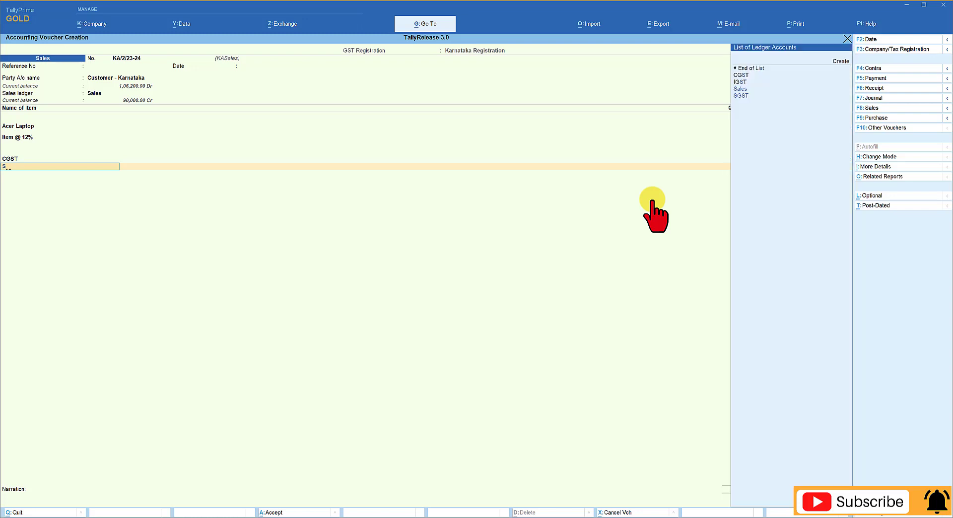
type("gs")
key("Return")
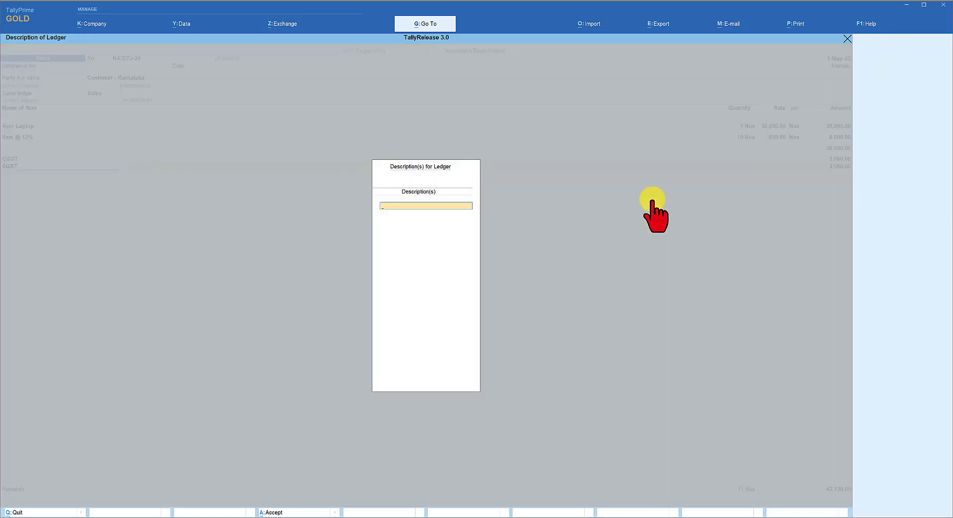
key("Return")
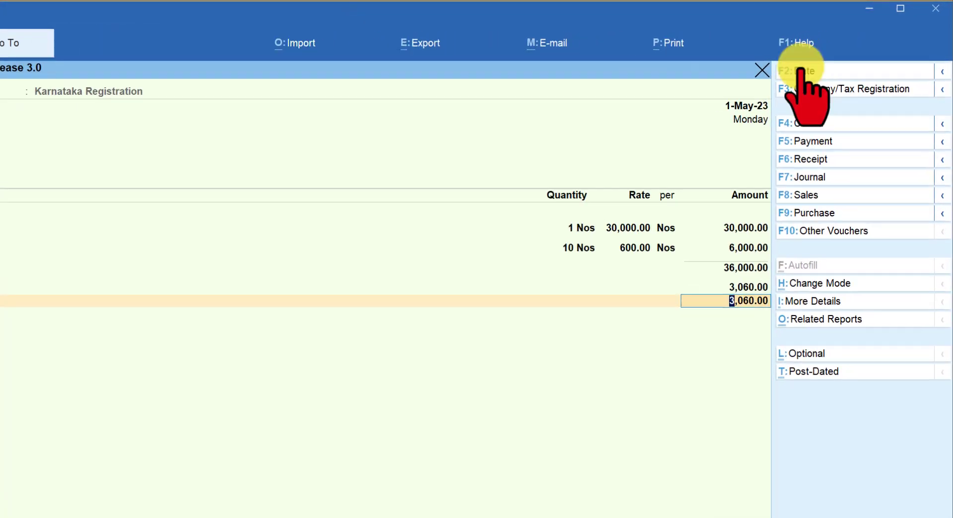
Step: Open the voucher's GST - Tax Analysis report in detailed view, examine each item's rate source and tax split, and close it
left_click(831, 320)
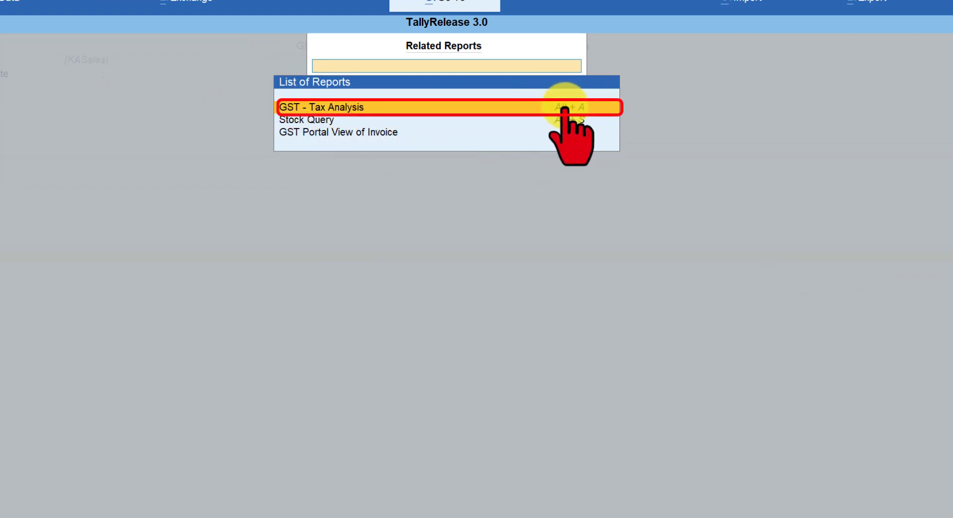
left_click(530, 119)
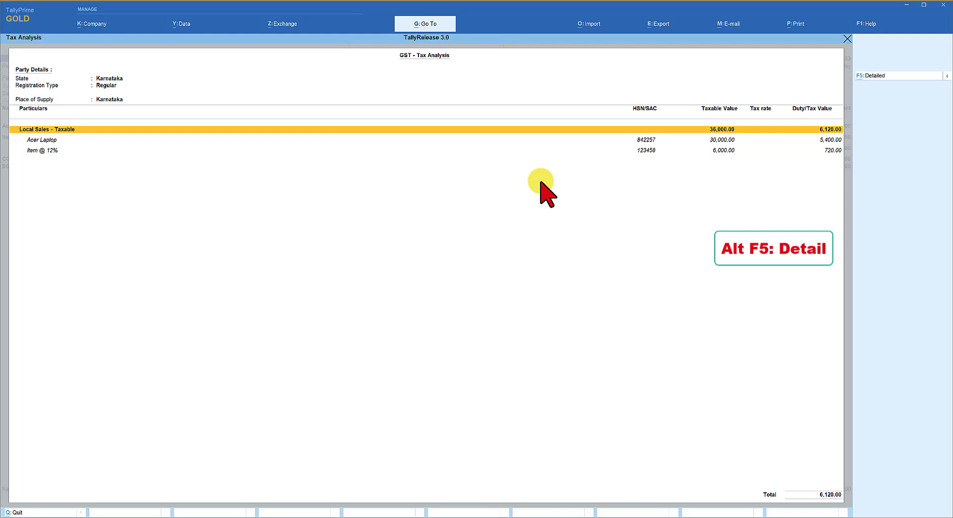
key("alt+F5")
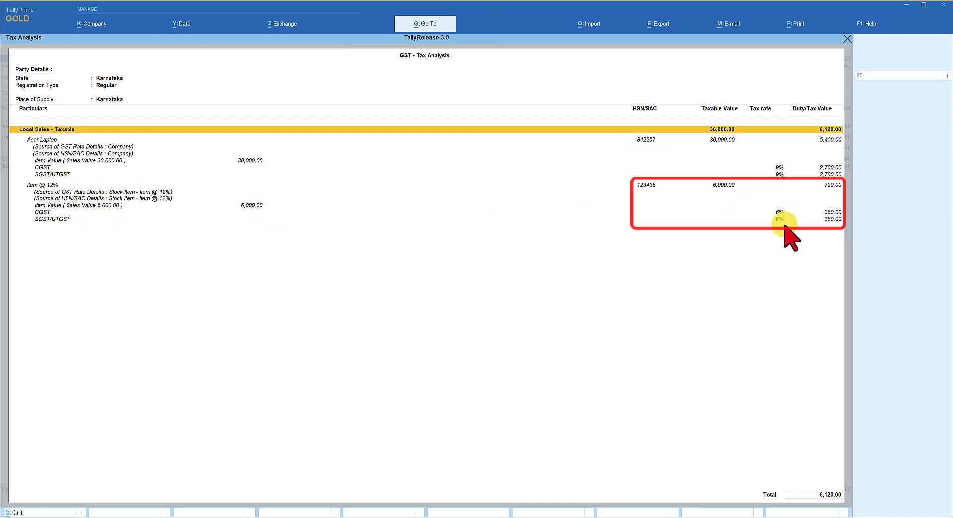
key("Escape")
Step: Save the Karnataka sales voucher containing Acer Laptop and Item @ 12%
key("ctrl+a")
key("ctrl+a")
key("ctrl+a")
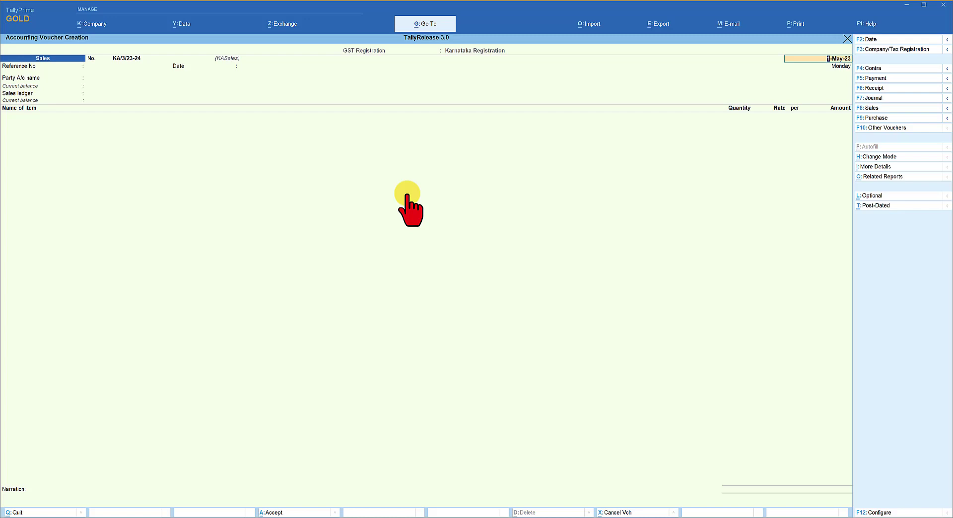
Step: Reopen the saved sales voucher, preview its printed Tax Invoice to check the HSN-wise tax breakup, and return to a blank voucher
key("Page_Up")
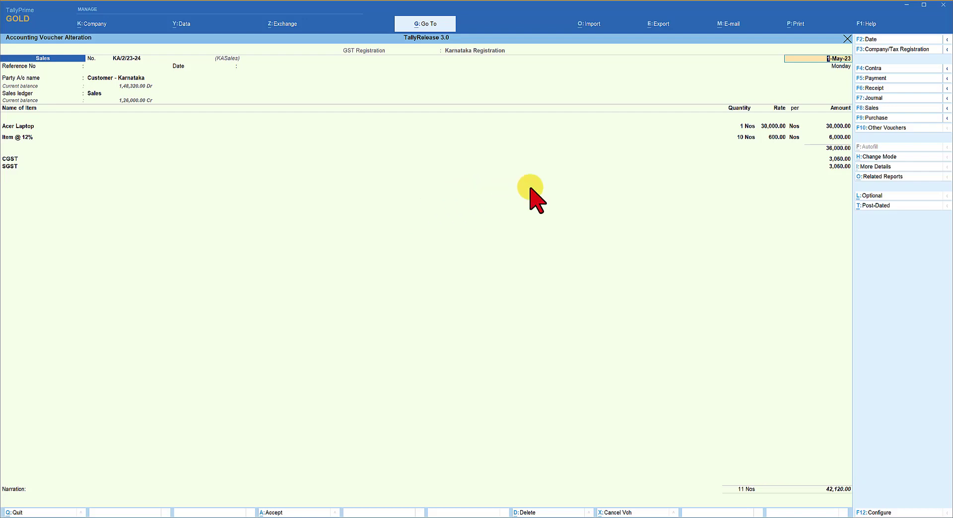
key("ctrl+p")
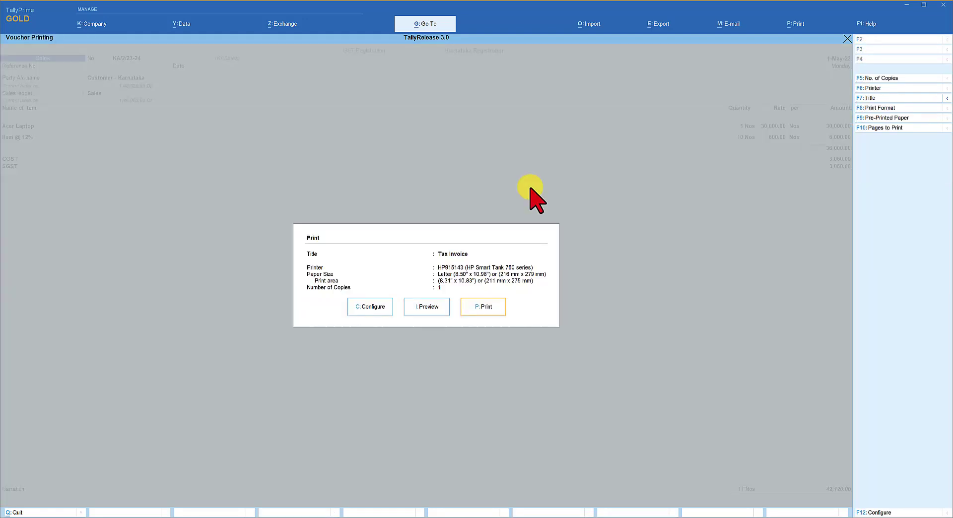
left_click(426, 305)
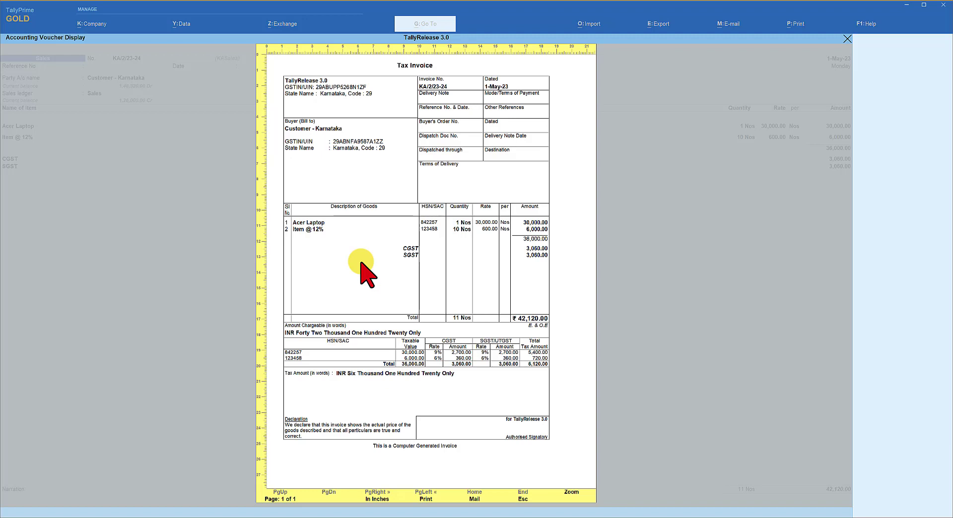
key("Escape")
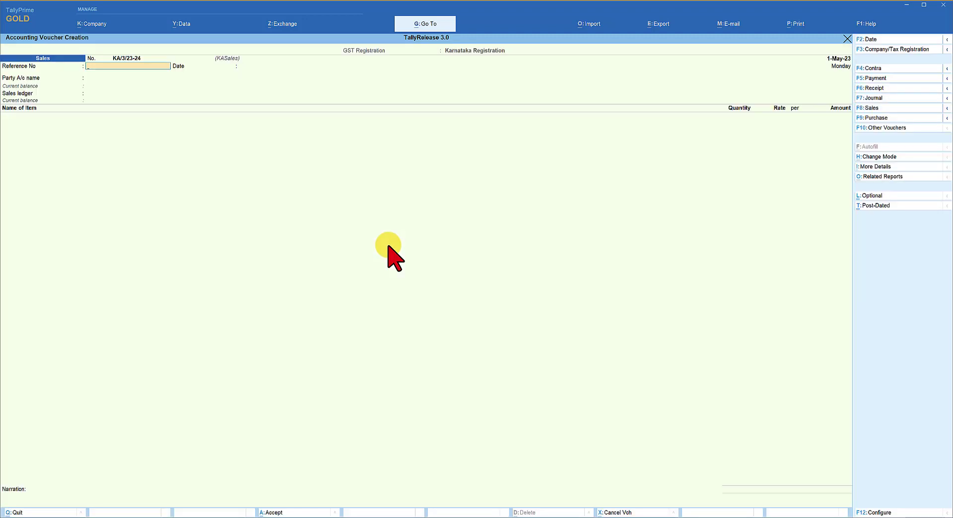
Step: Select Customer - Karnataka as the party and Sales as the sales ledger in the new voucher, leaving the reference fields blank
key("Return")
key("Return")
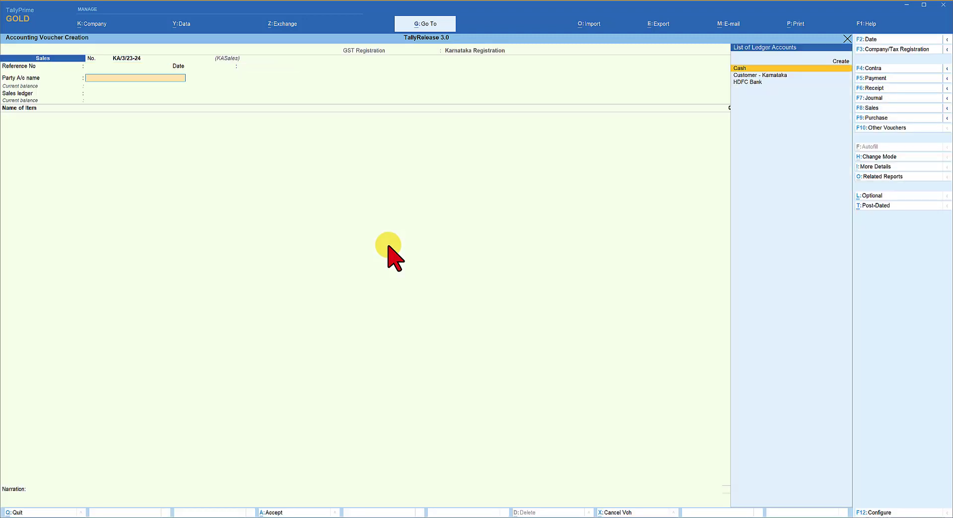
key("Down")
key("Return")
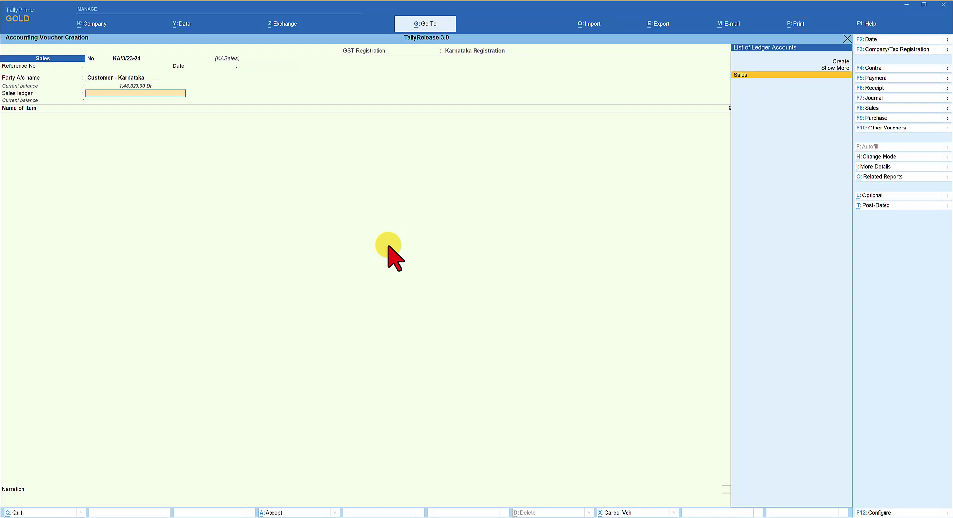
key("Return")
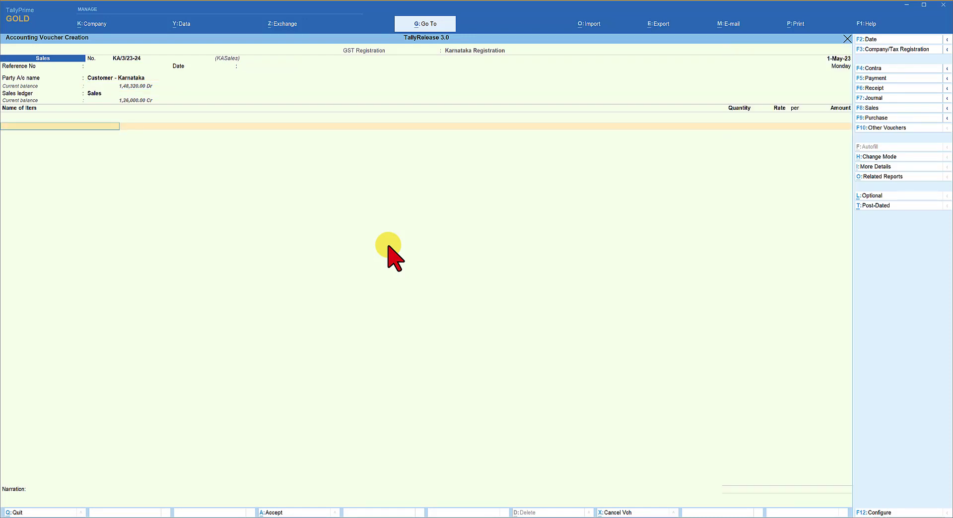
Step: Start creating a stock item named Common Item from the voucher, under Primary with units Nos, no BOM and GST applicable
key("alt+c")
key("alt+c")
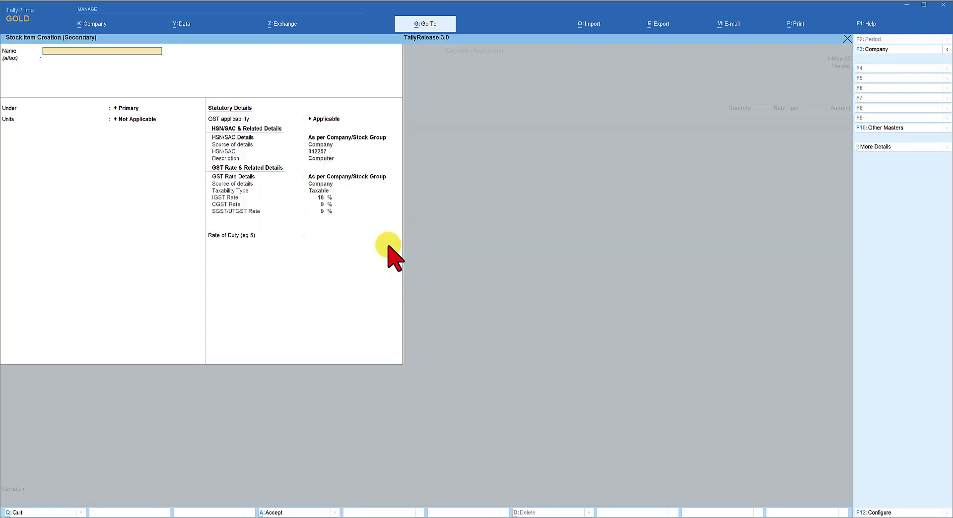
type("Common")
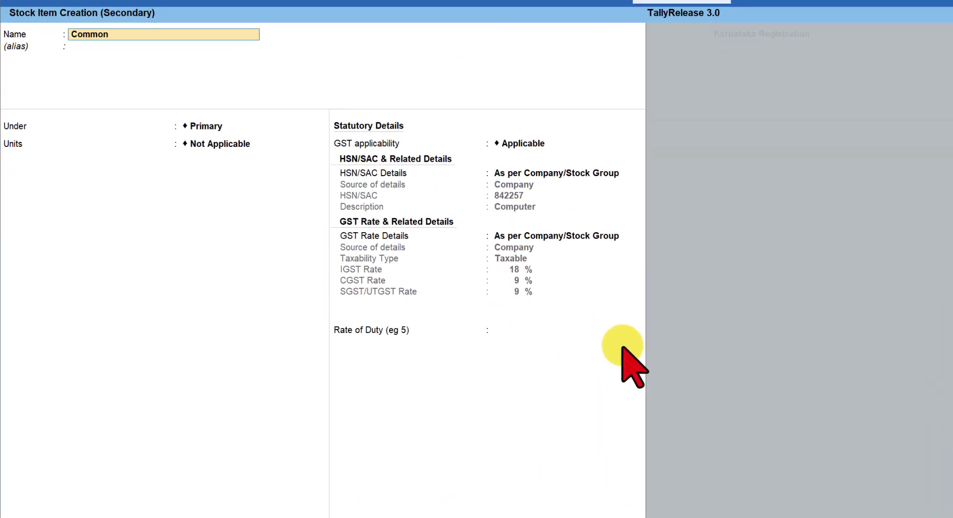
type(" Item")
key("Return")
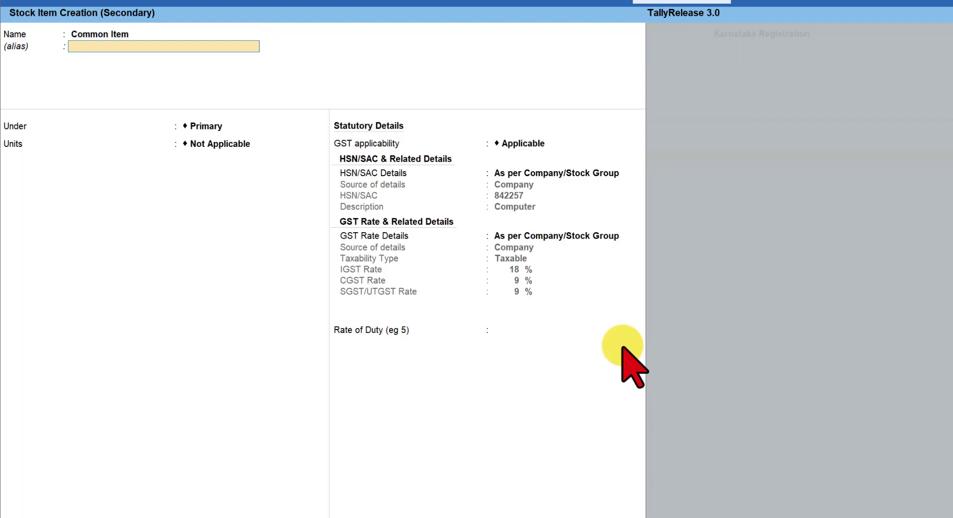
key("Return")
key("Return")
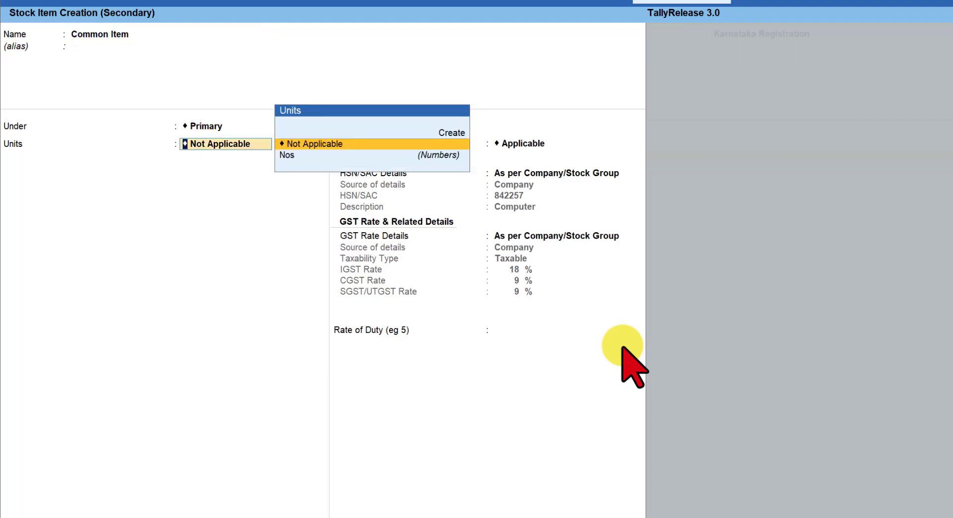
key("Down")
key("Return")
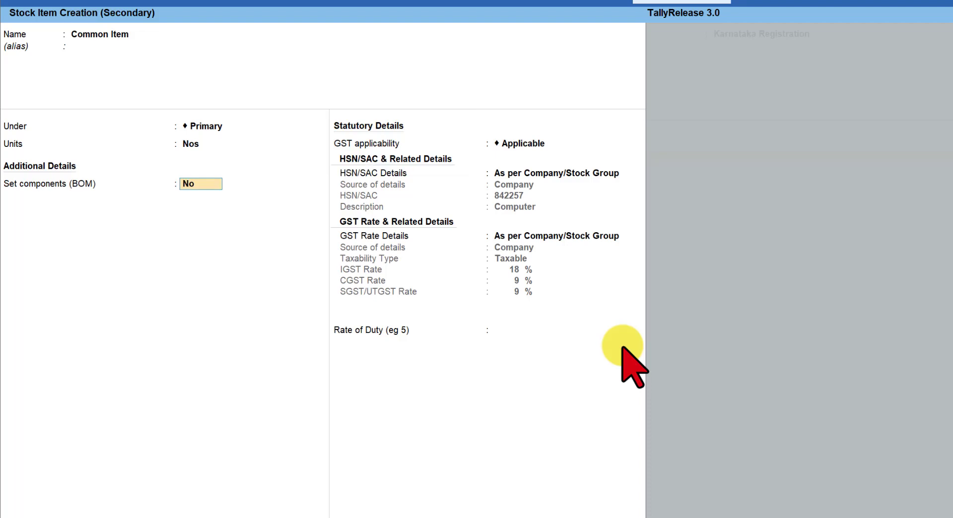
key("Return")
key("Return")
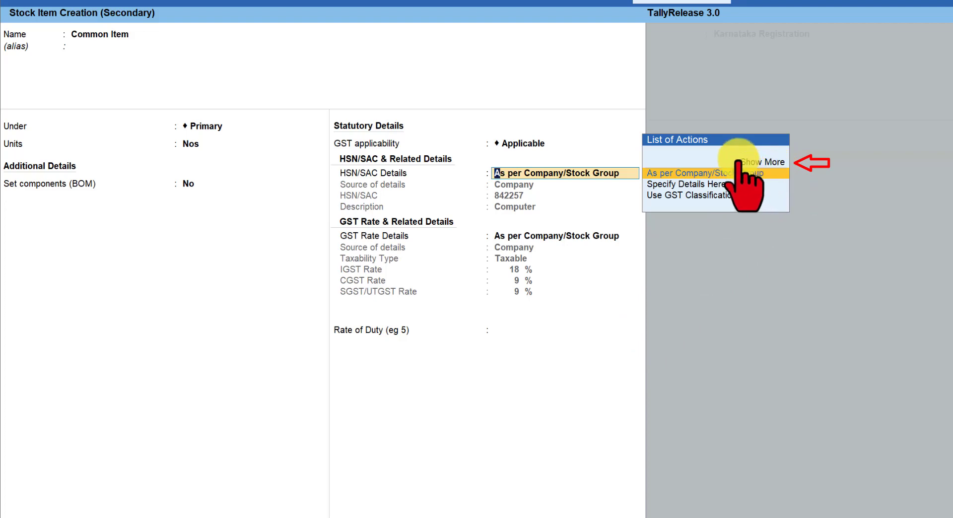
Step: Set the HSN/SAC details of Common Item to Specify in Voucher from the extended list of actions
left_click(770, 161)
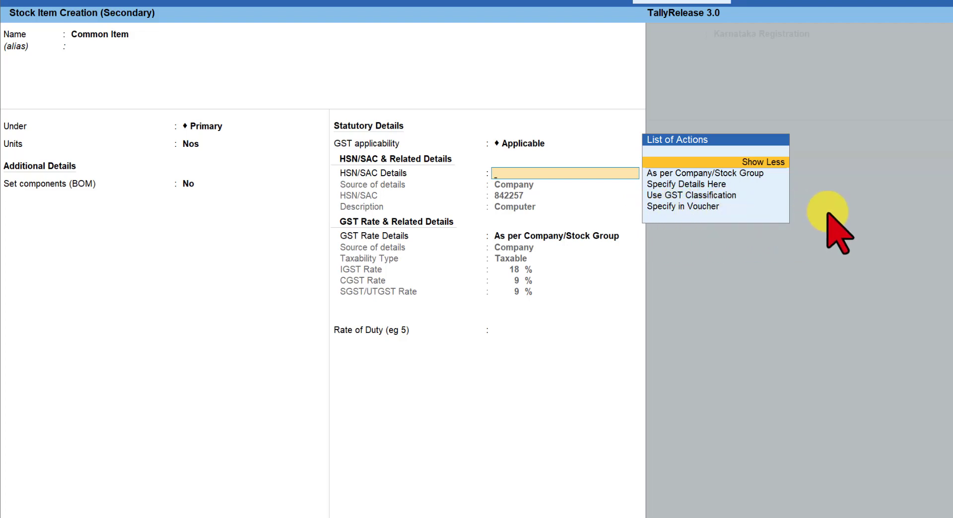
key("Down")
key("Down")
key("Down")
key("Down")
key("Return")
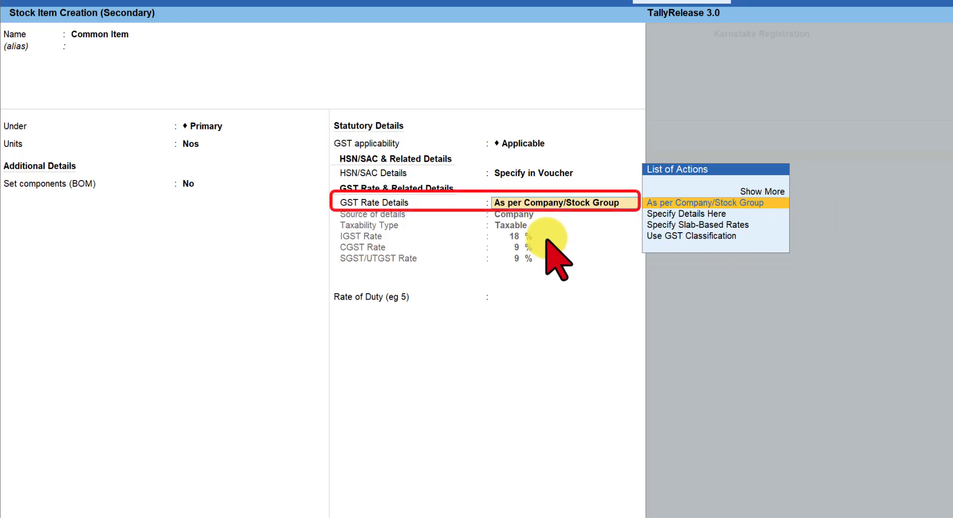
Step: Set the GST rate details of Common Item to Specify in Voucher and save the stock item
left_click(773, 193)
key("Down")
key("Down")
key("Down")
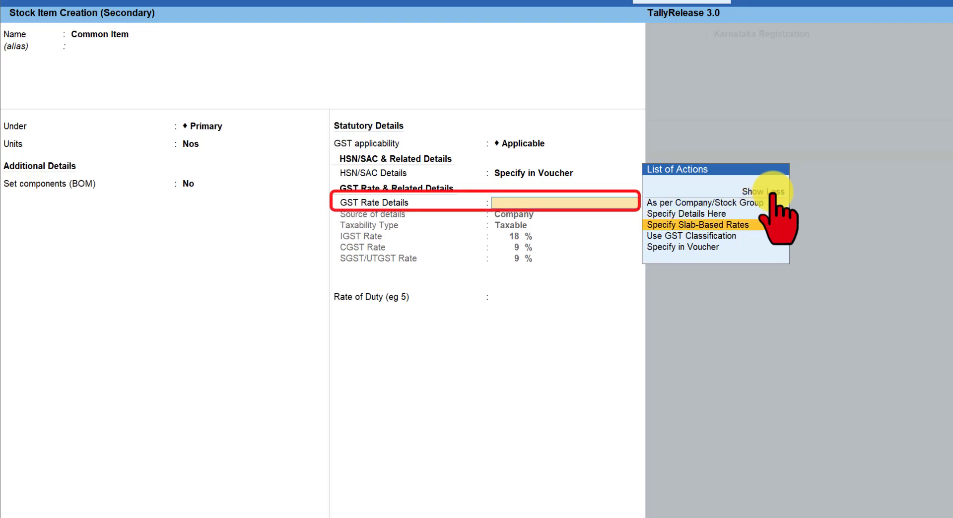
key("Down")
key("Down")
key("Return")
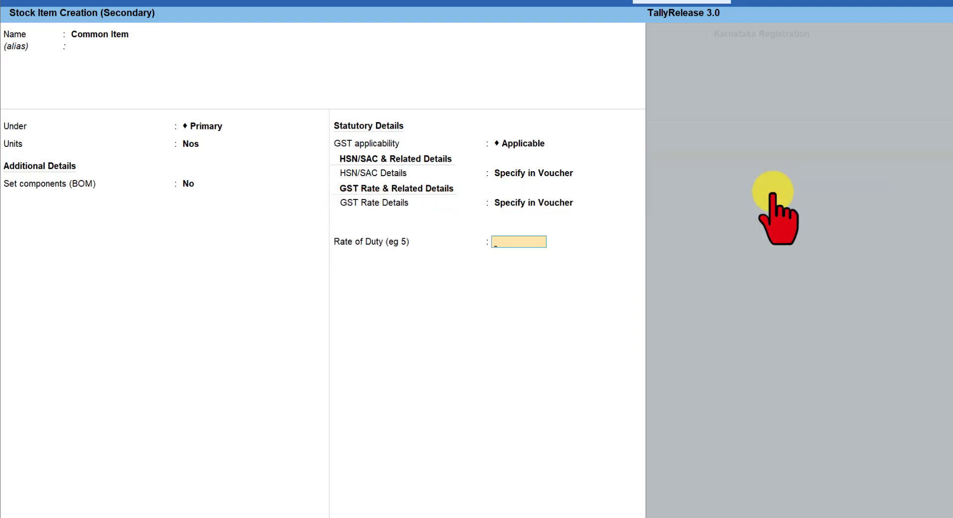
key("ctrl+a")
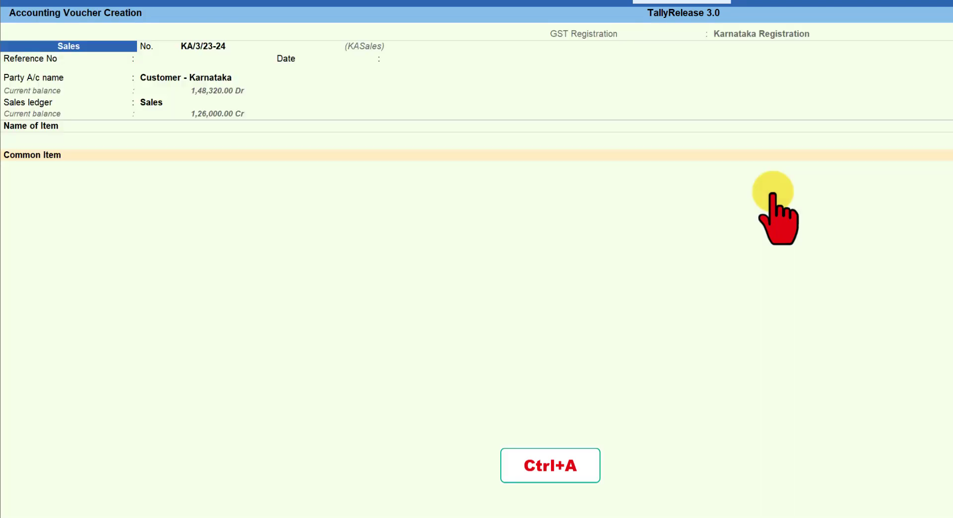
Step: Enter quantity 10 Nos at a rate of 100 per Nos for Common Item in the voucher
type("10")
key("Return")
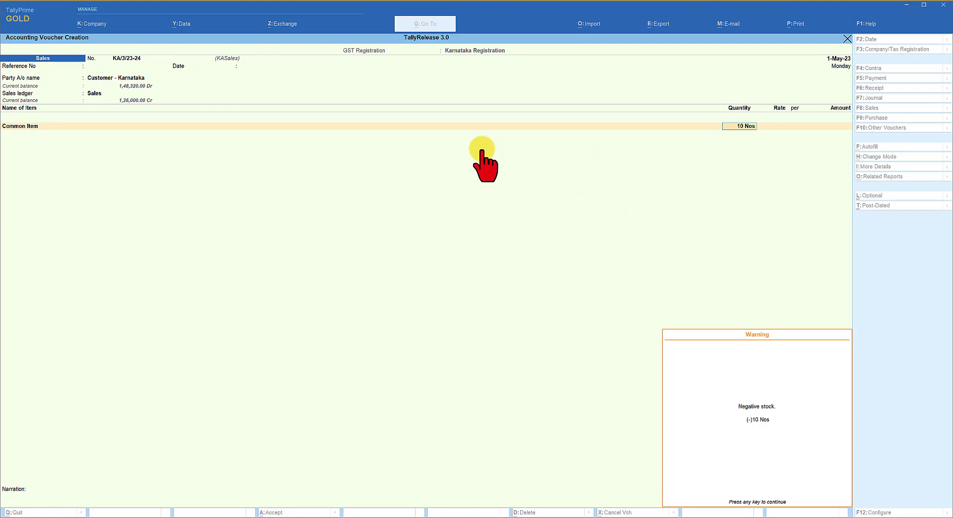
key("Return")
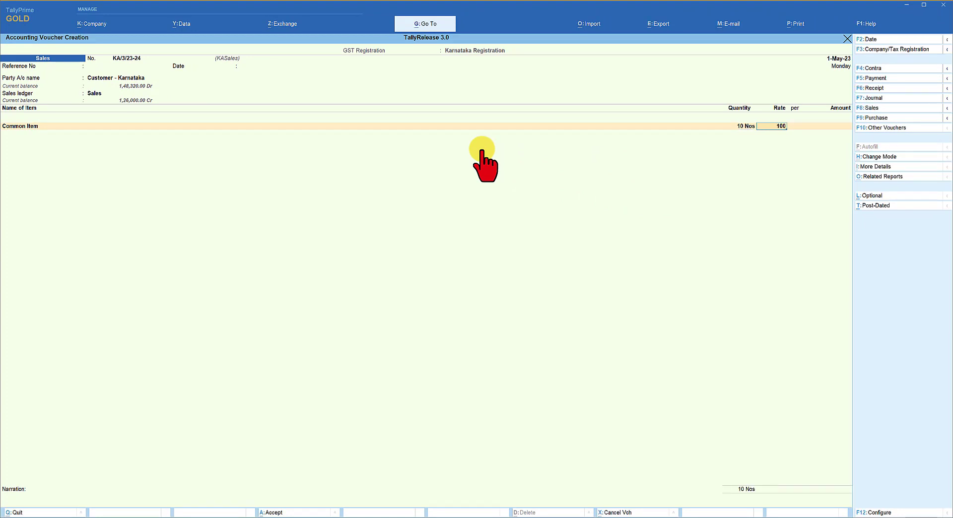
key("Return")
key("Return")
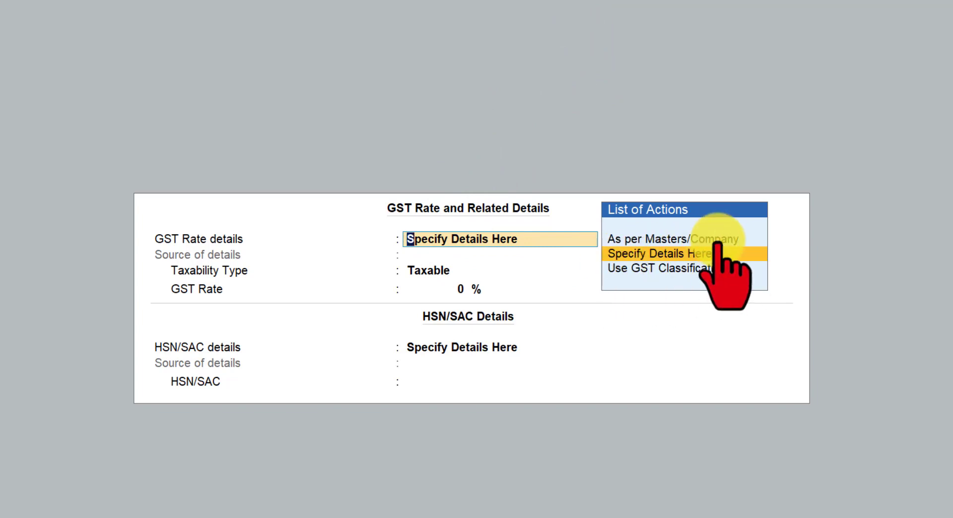
Step: Specify the GST details for this Common Item line as Taxable at 18% with HSN/SAC 180000
key("Return")
key("Return")
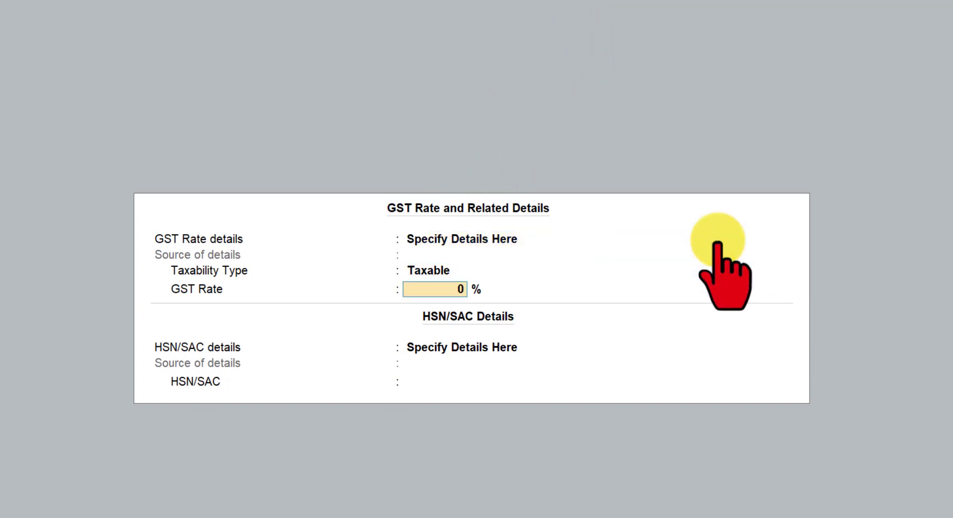
type("18")
key("Return")
key("Return")
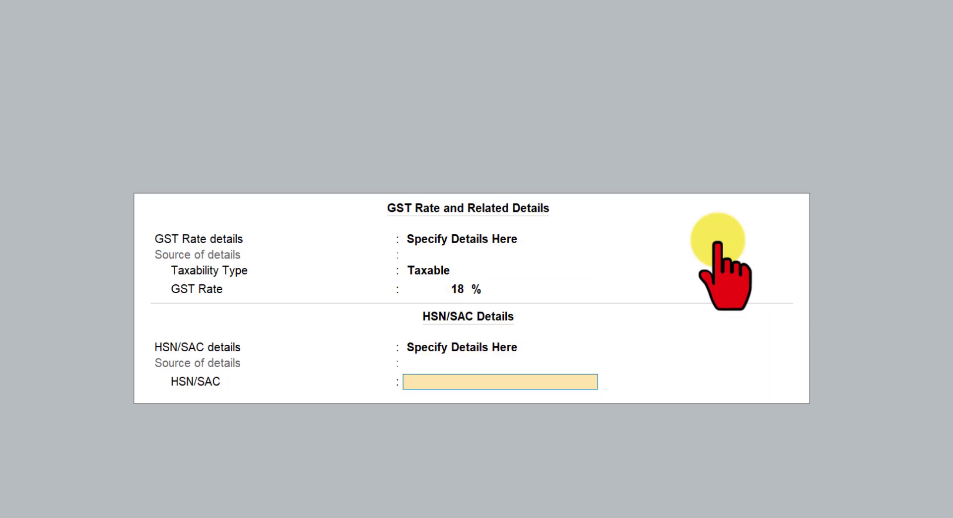
type("180000")
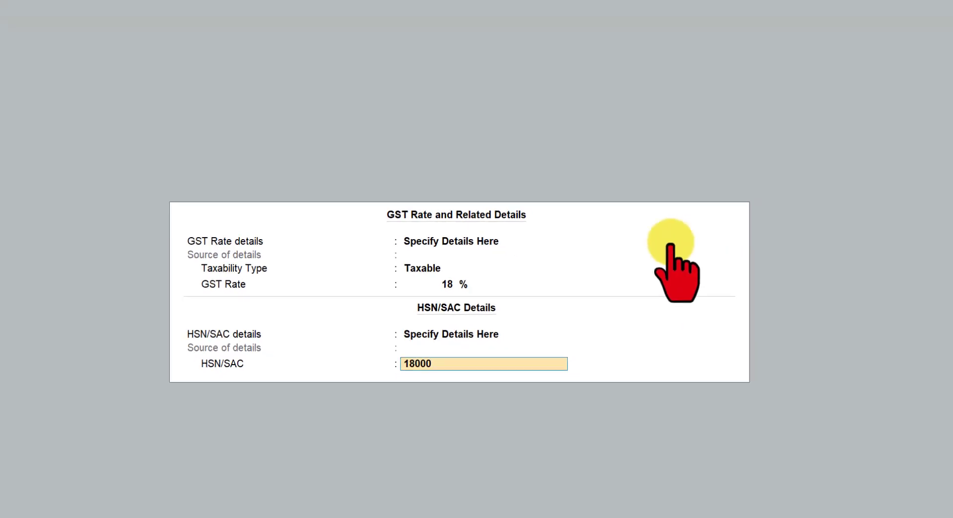
key("Return")
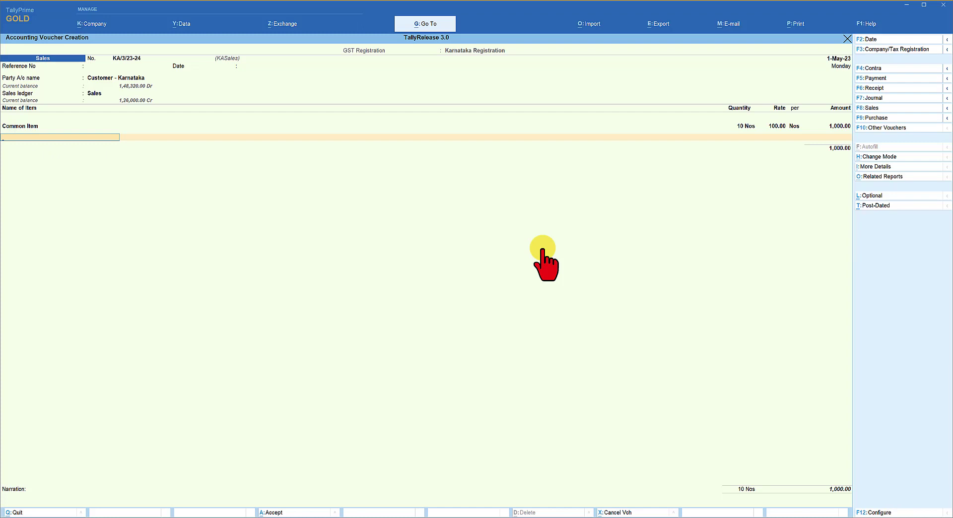
Step: Add a second Common Item line to the sales voucher with quantity 10 Nos at a rate of 200 per Nos
type("Co")
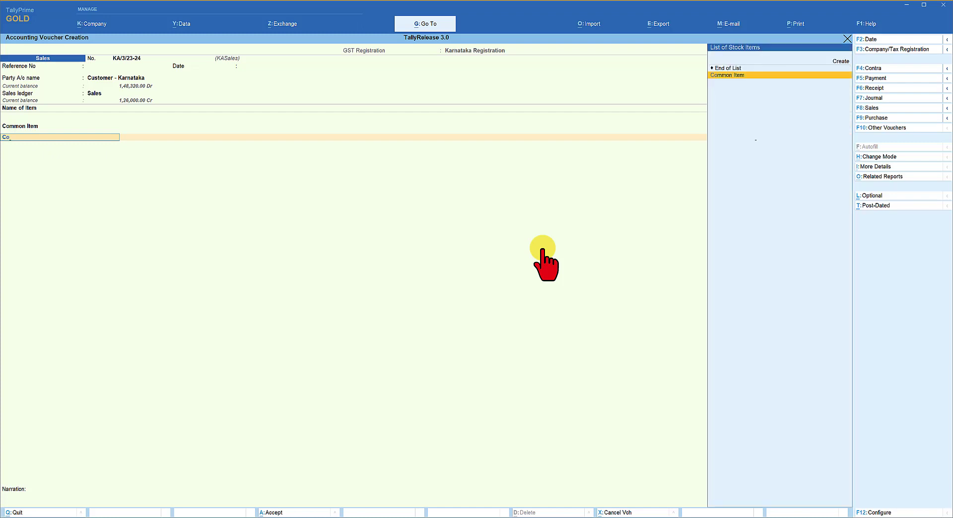
key("Return")
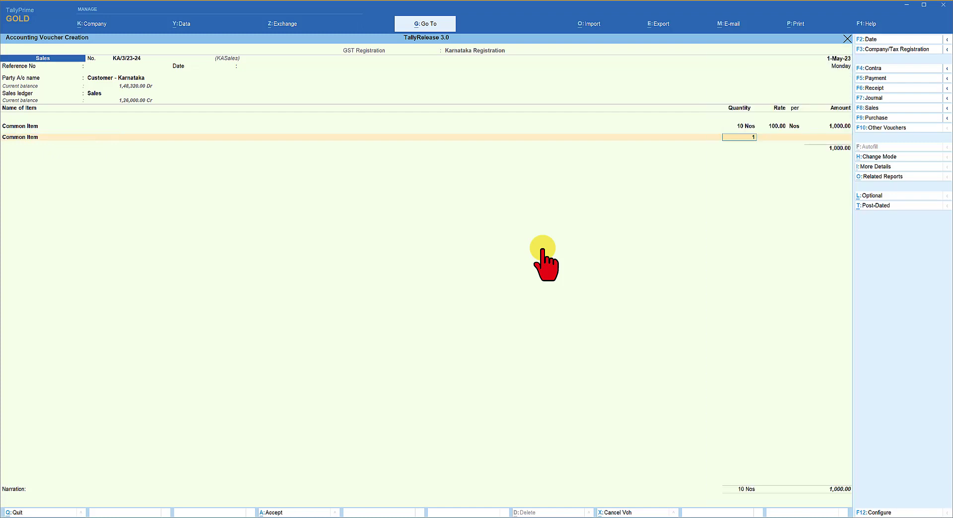
key("Return")
key("Return")
type("200")
key("Return")
key("Return")
Step: Specify the GST details for the second Common Item line as Taxable at 12% with HSN/SAC 120000
key("Return")
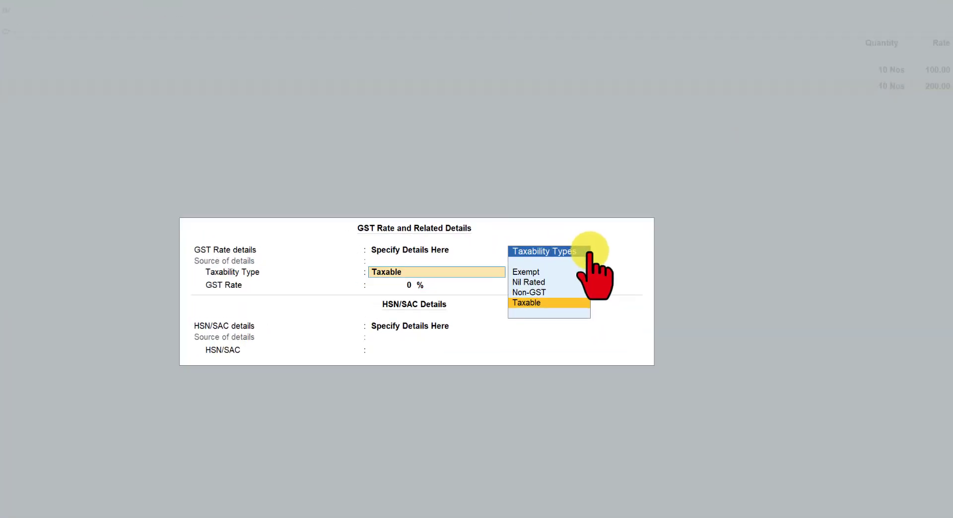
key("Return")
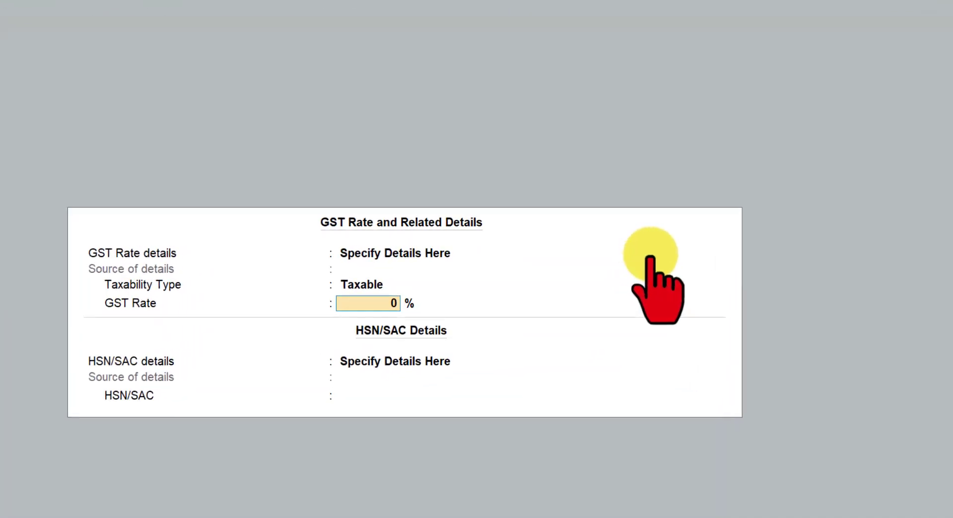
type("12")
key("Return")
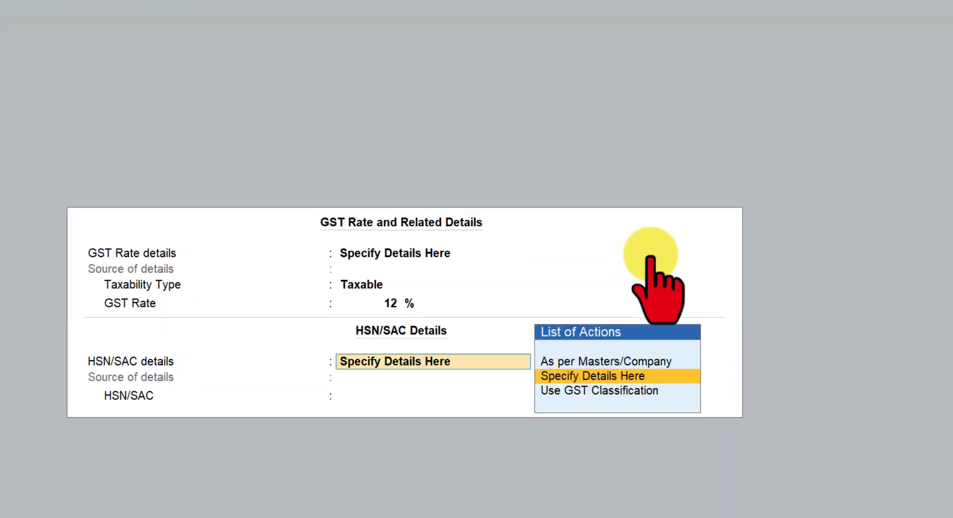
key("Return")
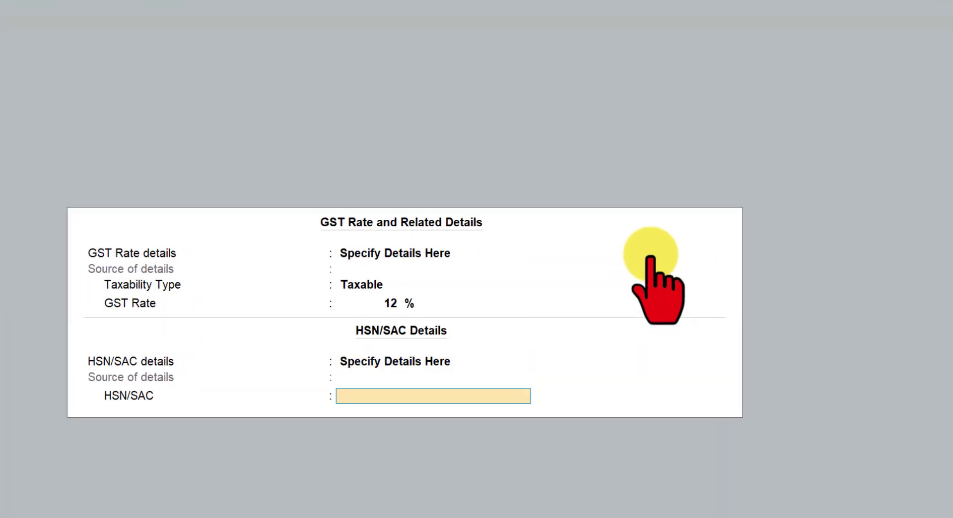
type("120000")
key("Return")
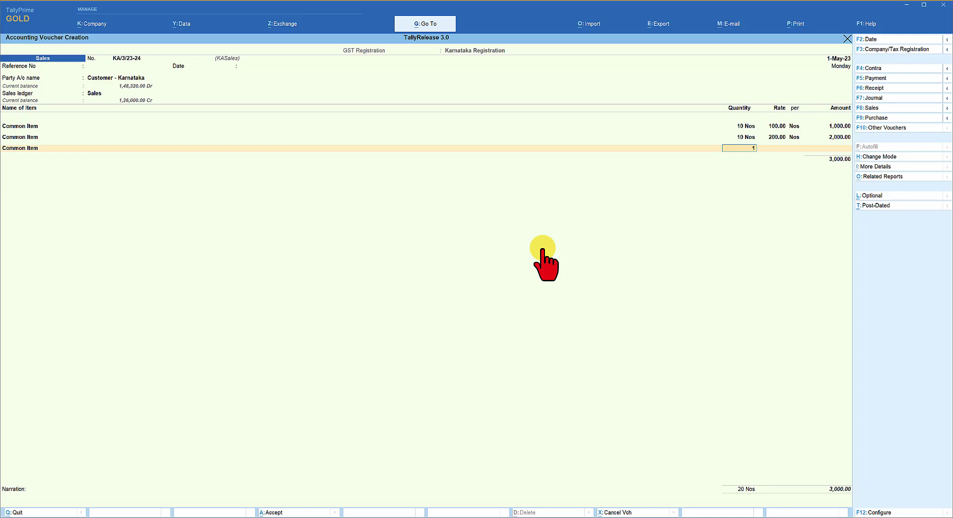
Step: Enter quantity 10 Nos at a rate of 500 per Nos for the third Common Item line
key("Return")
key("Return")
key("Return")
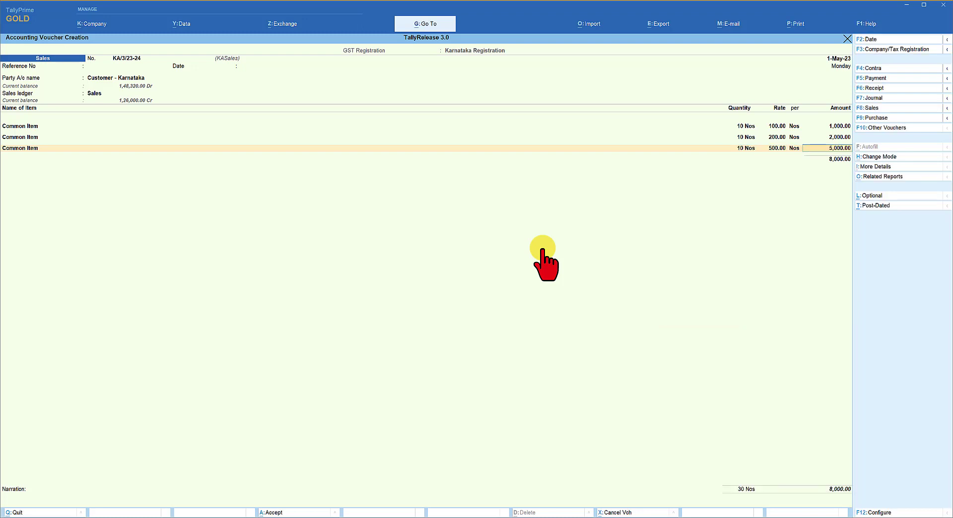
Step: Specify the GST details for the third Common Item line as Taxable at 5% with HSN/SAC 0500000
key("Return")
key("Return")
key("Return")
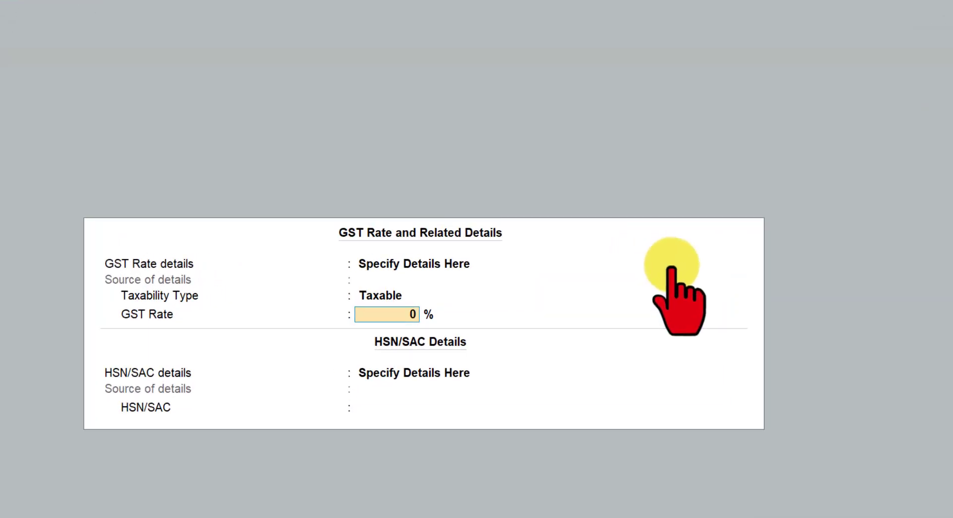
type("5")
key("Return")
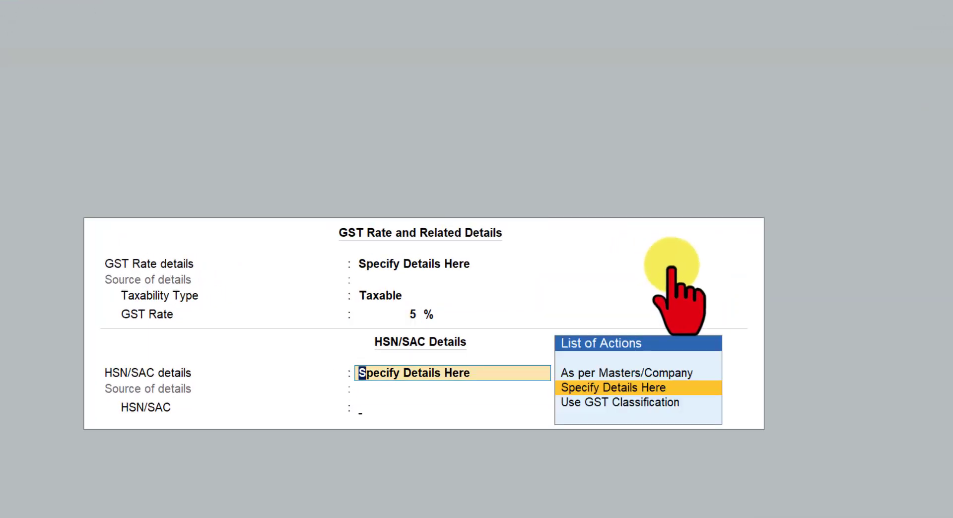
key("Return")
type("0500000")
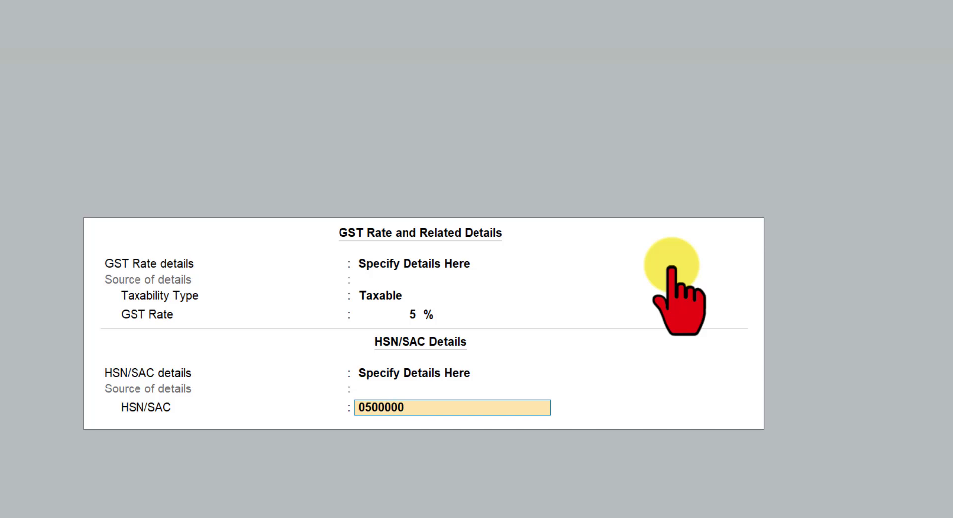
key("Return")
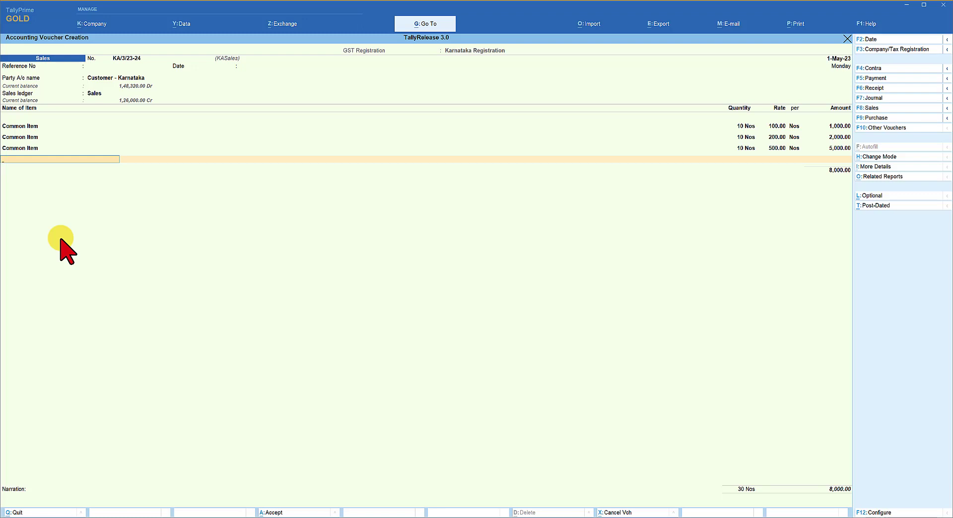
Step: End the item list and add the CGST and SGST ledgers to the voucher, leaving the ledger description blank
key("Return")
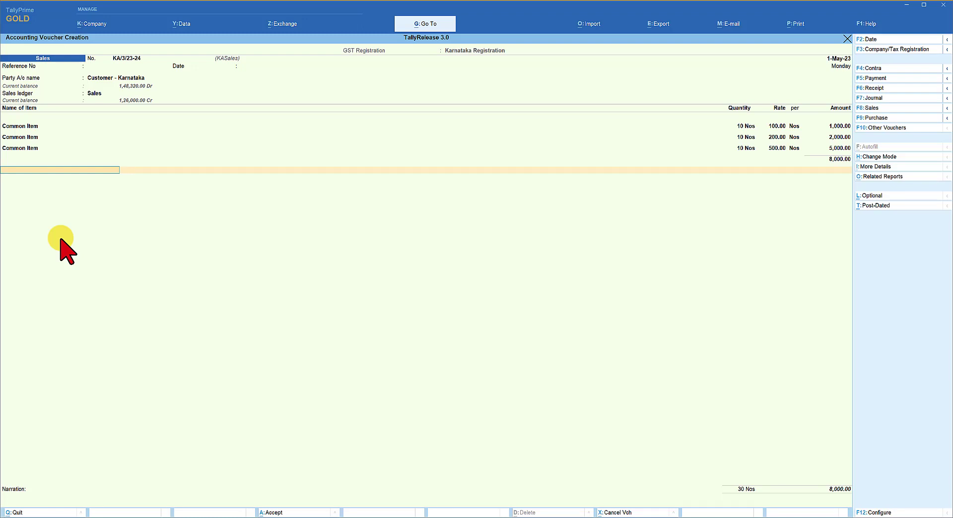
type("Cg")
key("Return")
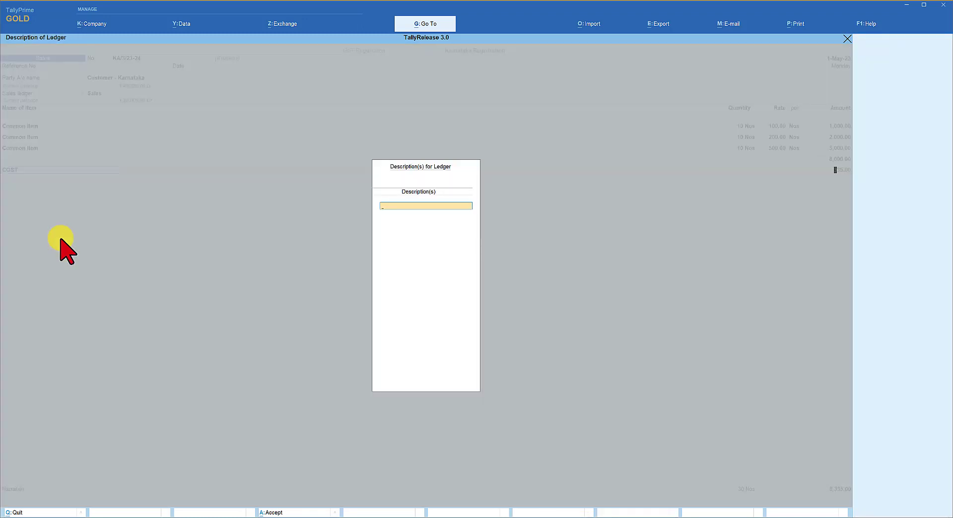
key("Return")
key("Return")
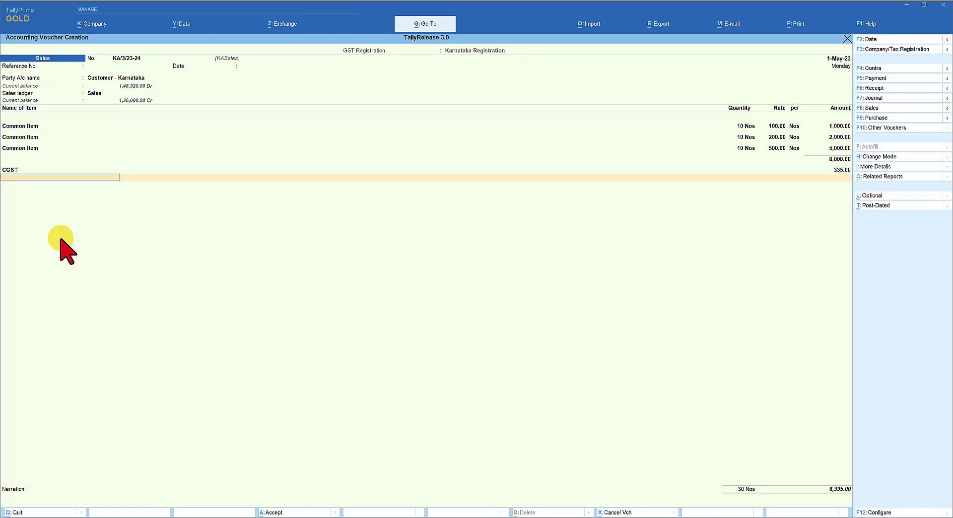
type("Sg")
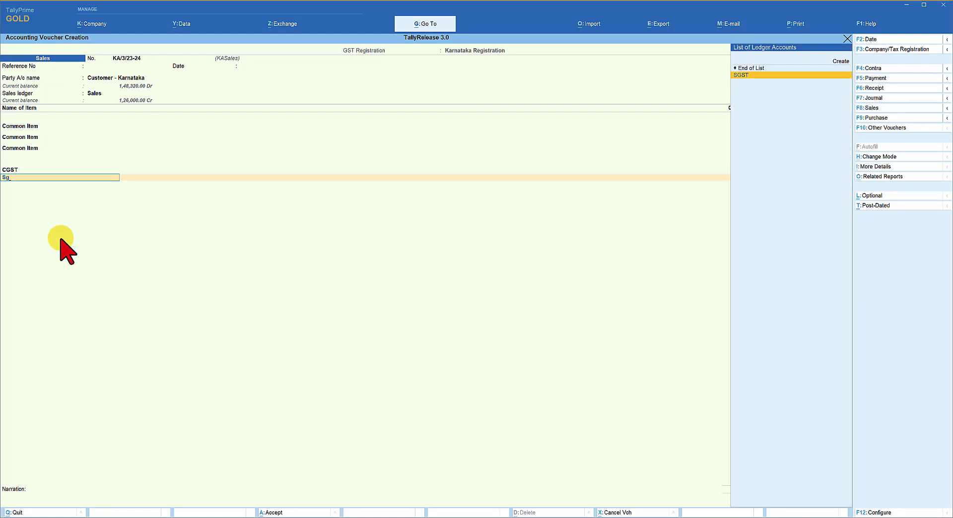
key("Return")
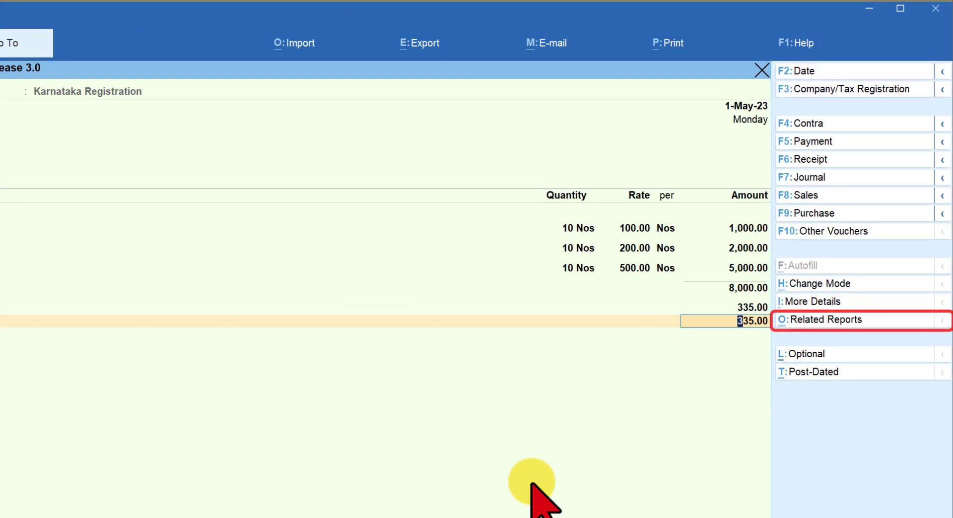
Step: Review the voucher's GST Tax Analysis in detailed view to check each item's tax rates, then return to the voucher
key("alt+a")
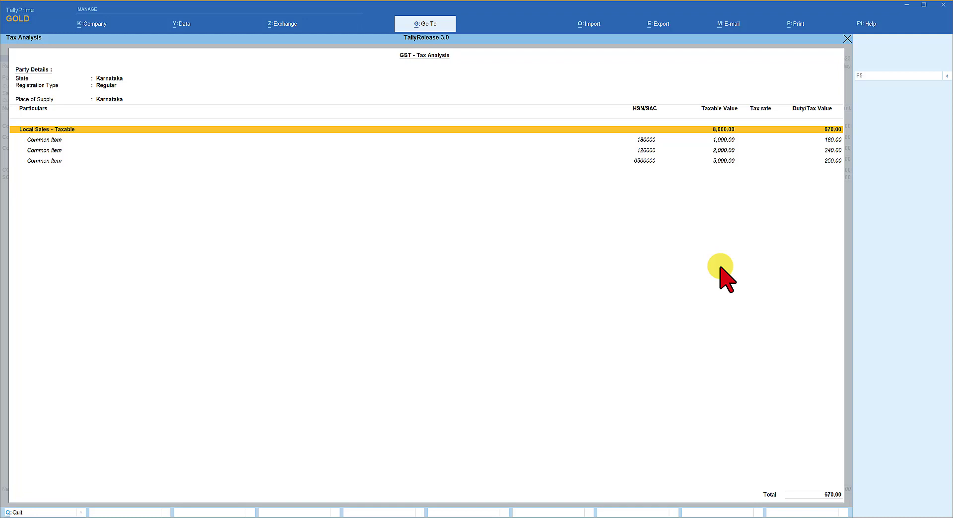
key("alt+F5")
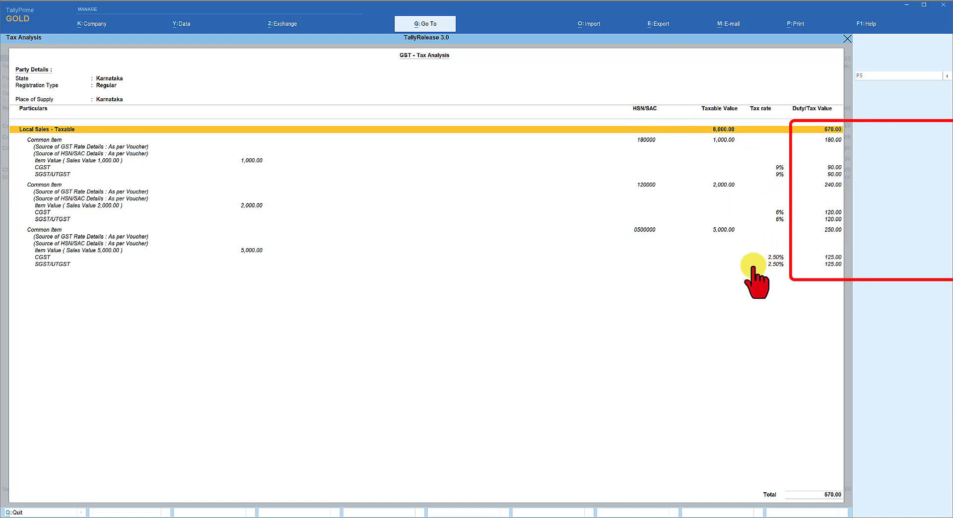
key("Escape")
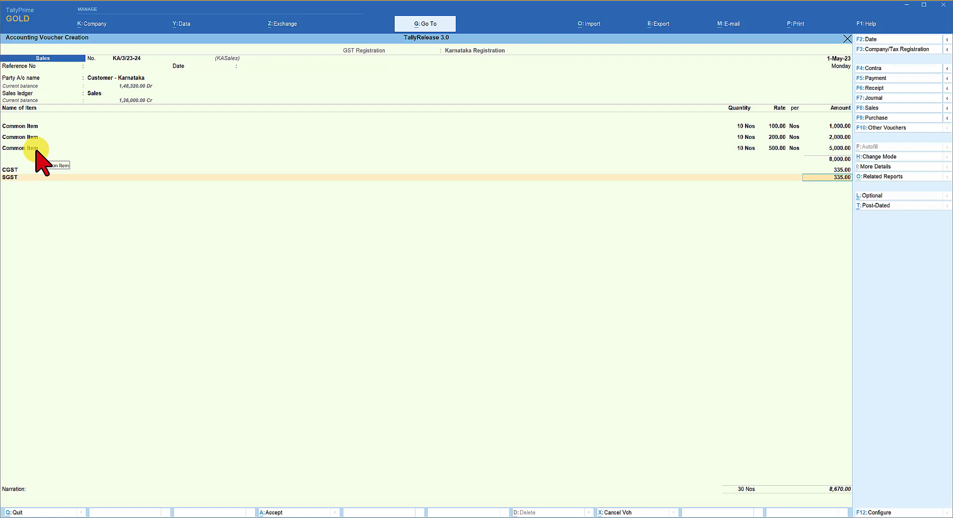